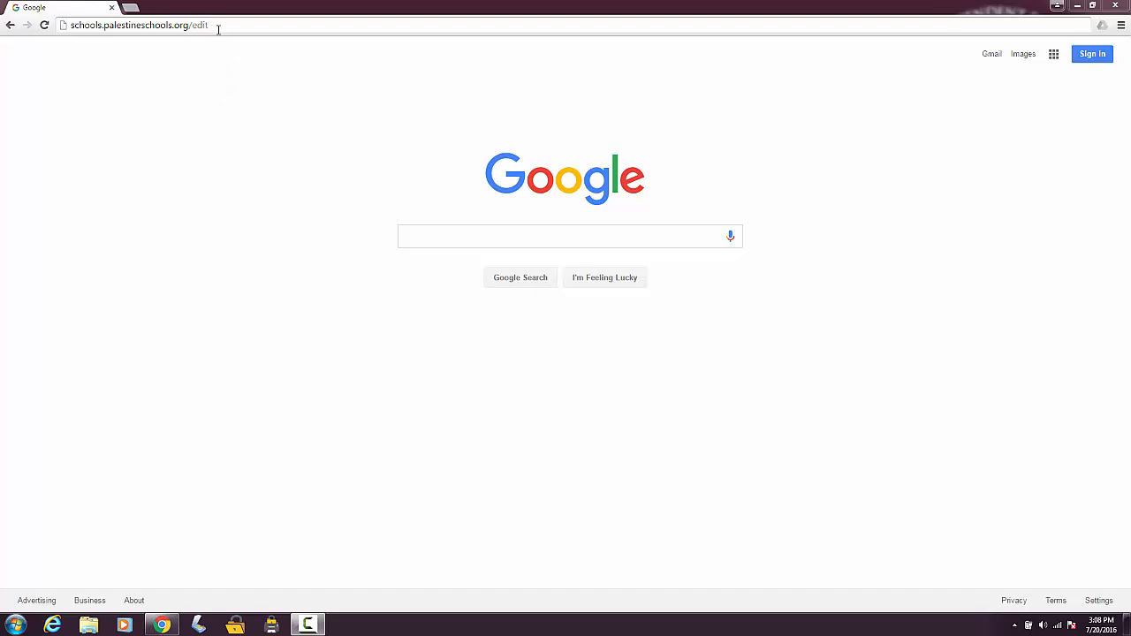
Go to schools.palestineschools.org/edit and dismiss the Windows color scheme prompt without choosing an option.
{"action": "left_click", "coordinate": [218, 29]}
{"action": "left_click", "coordinate": [216, 30]}
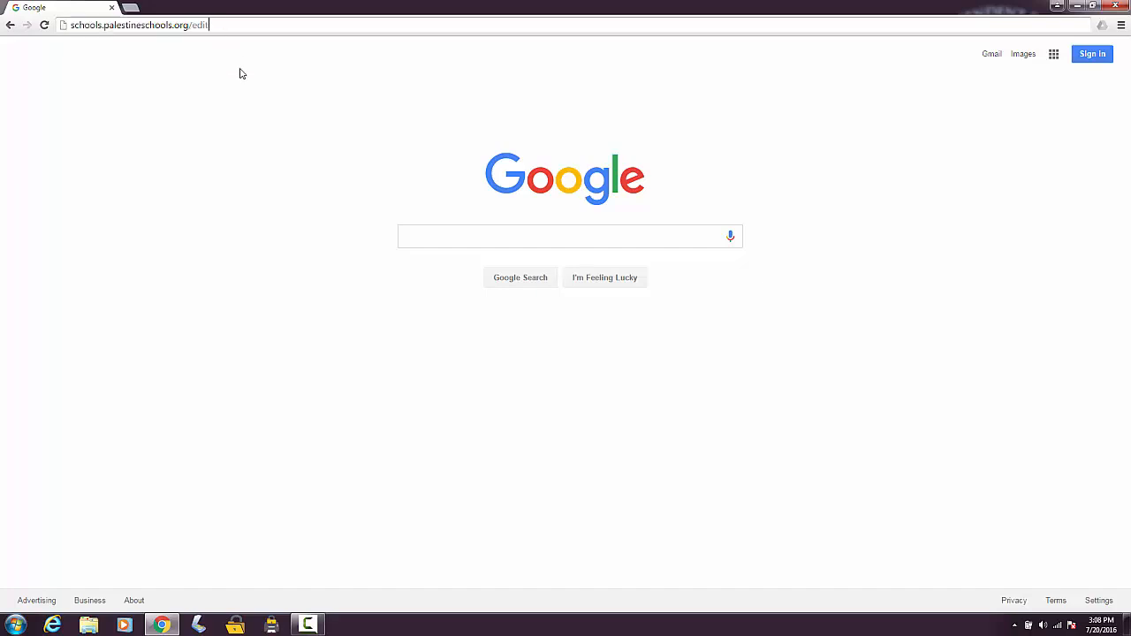
{"action": "key", "text": "Return"}
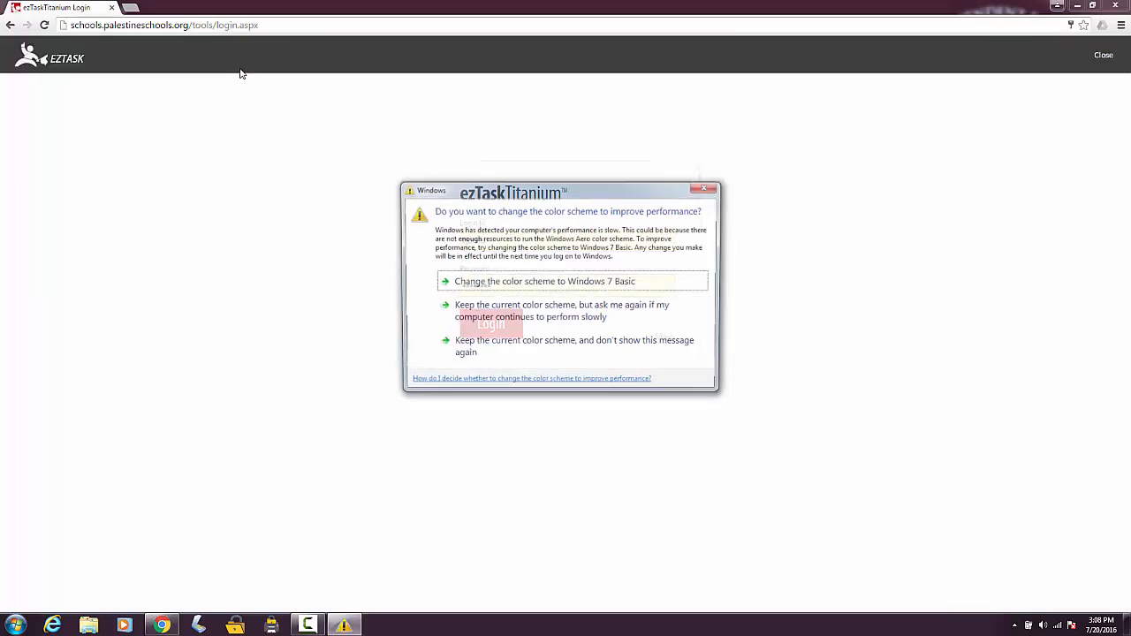
{"action": "left_click", "coordinate": [707, 187]}
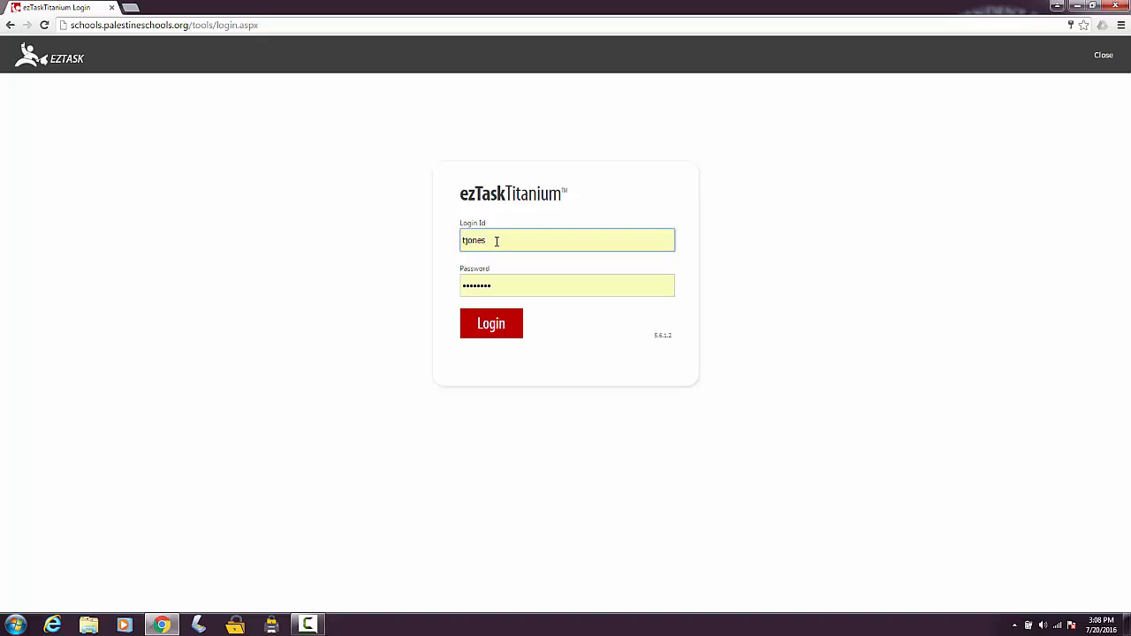
{"action": "left_click", "coordinate": [477, 323]}
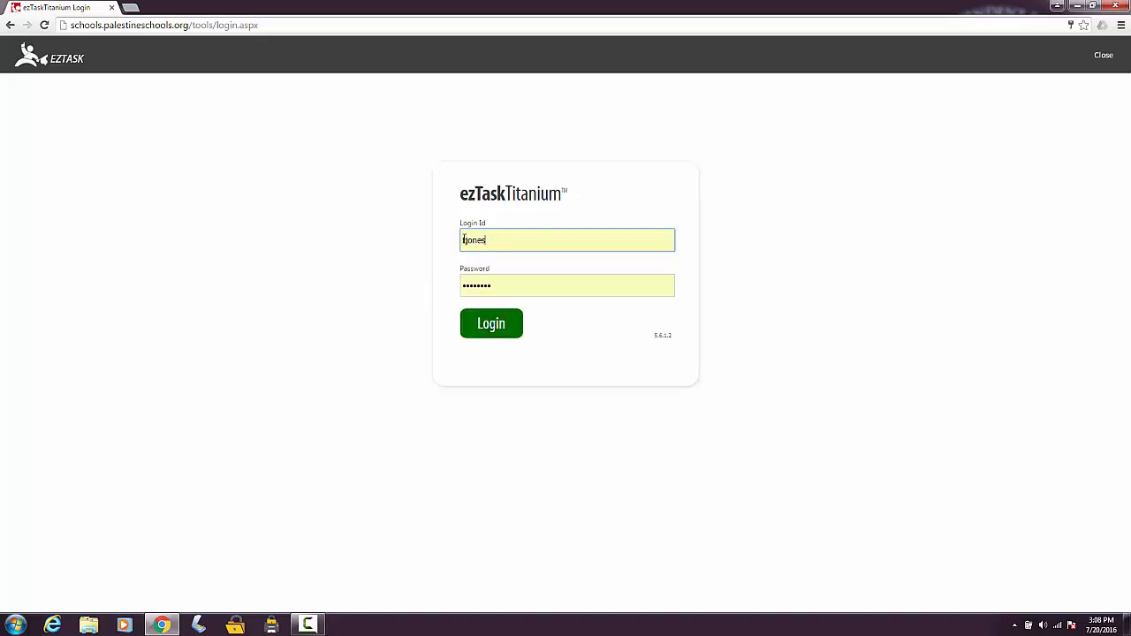
{"action": "left_click", "coordinate": [500, 329]}
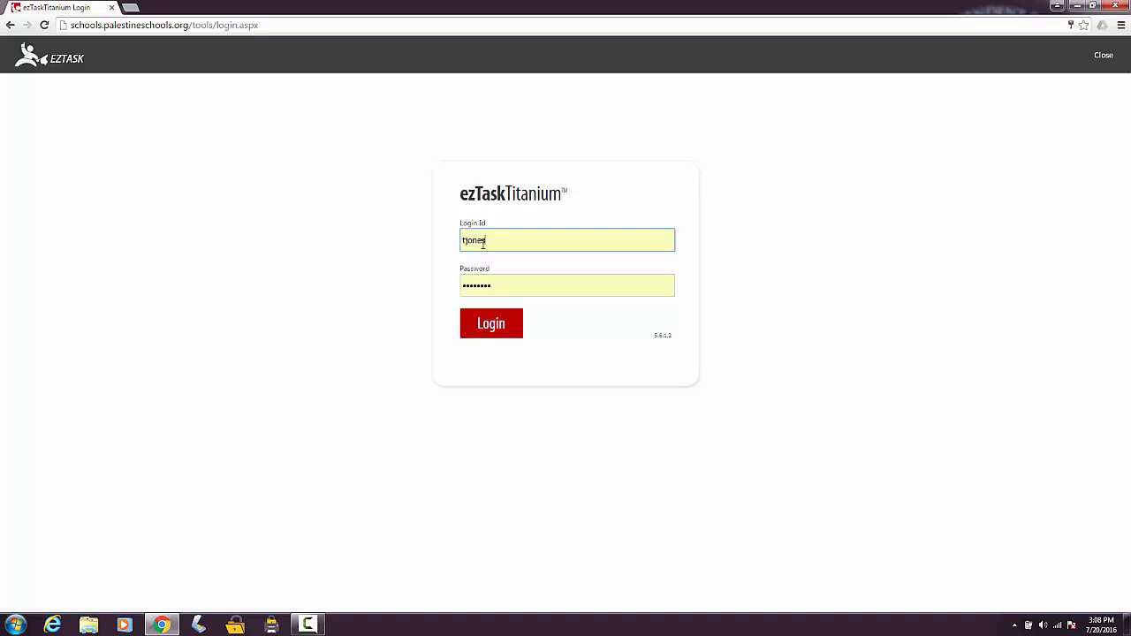
{"action": "left_click", "coordinate": [493, 327]}
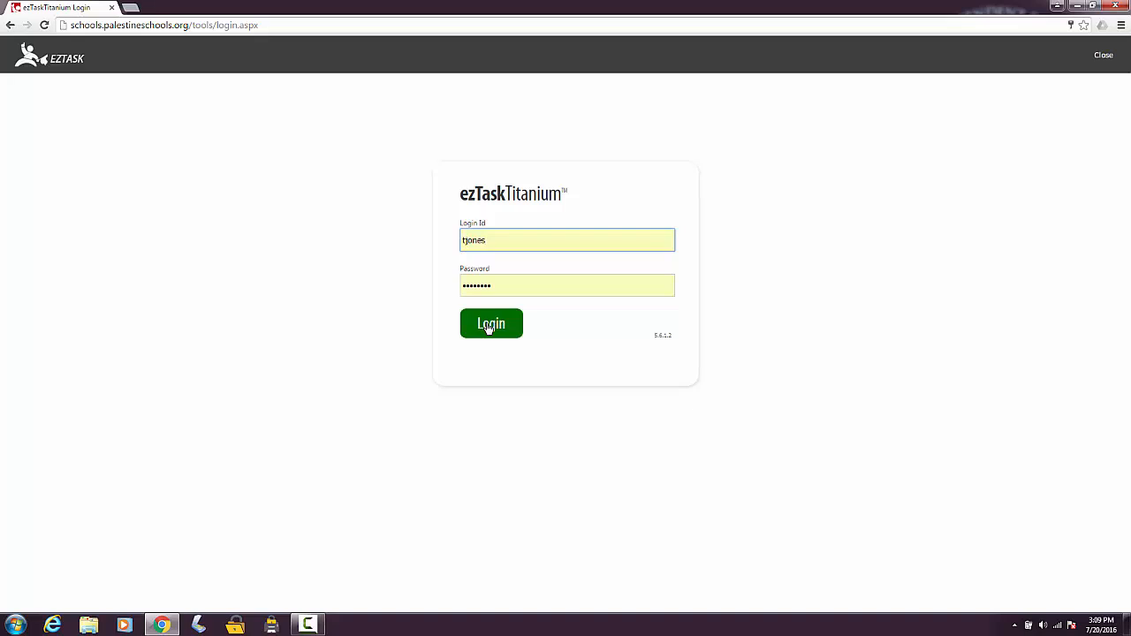
{"action": "left_click", "coordinate": [1120, 25]}
{"action": "mouse_move", "coordinate": [1020, 116]}
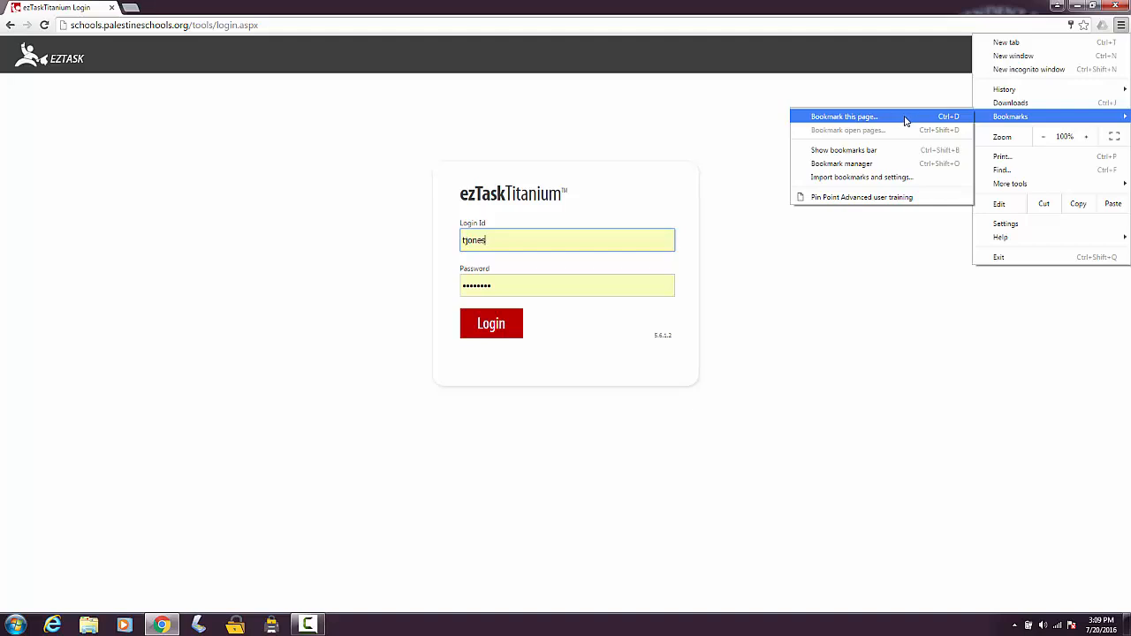
{"action": "left_click", "coordinate": [395, 173]}
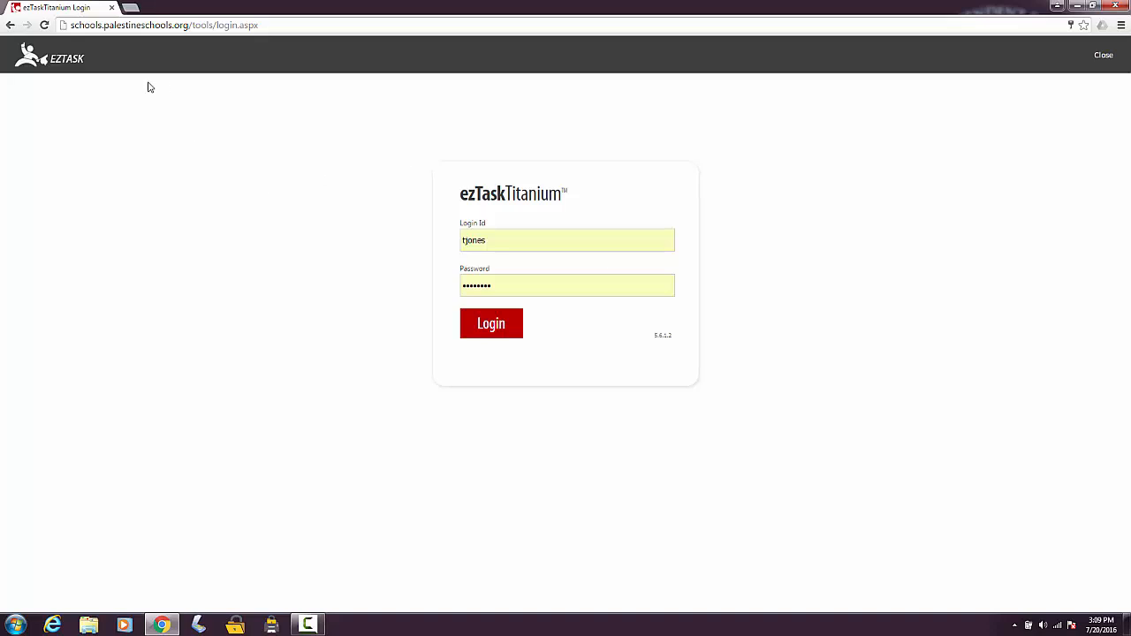
Log in to ezTaskTitanium with the prefilled credentials and open the unpublished home page for editing.
{"action": "left_click", "coordinate": [500, 326]}
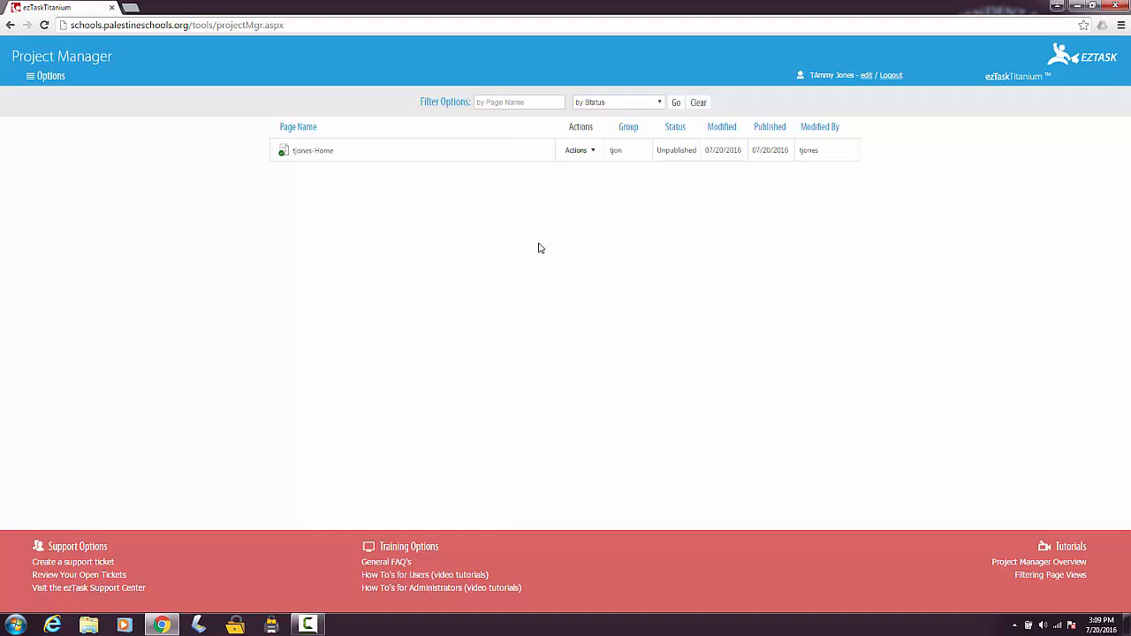
{"action": "left_click", "coordinate": [318, 157]}
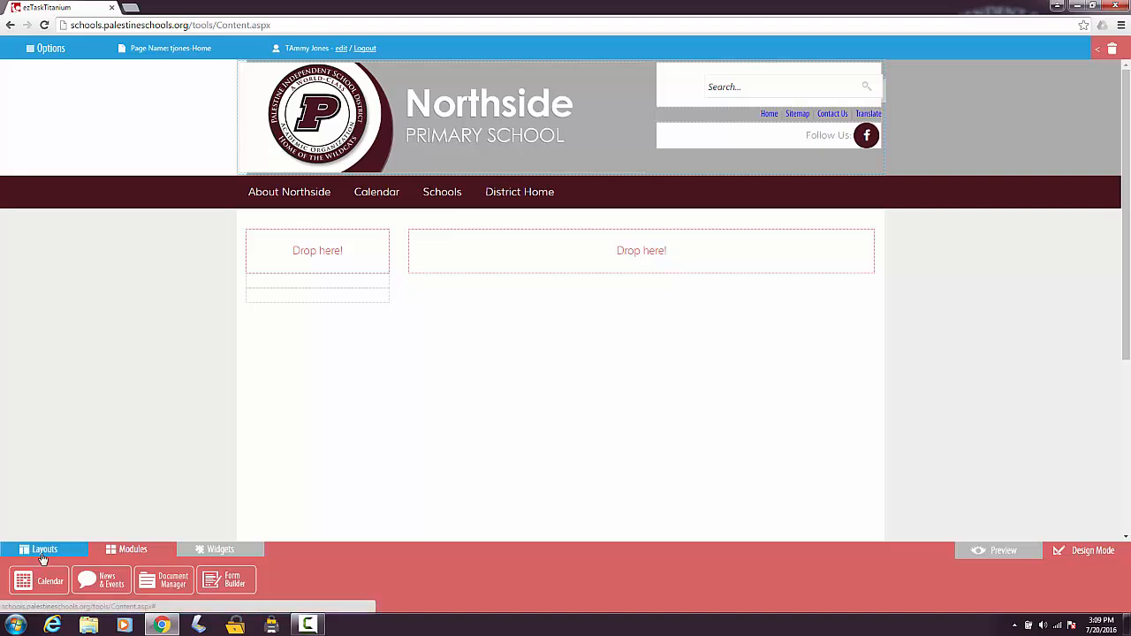
Add an Image widget to the narrow column's drop area and upload the man's portrait JPEG from the desktop into it.
{"action": "left_click", "coordinate": [207, 550]}
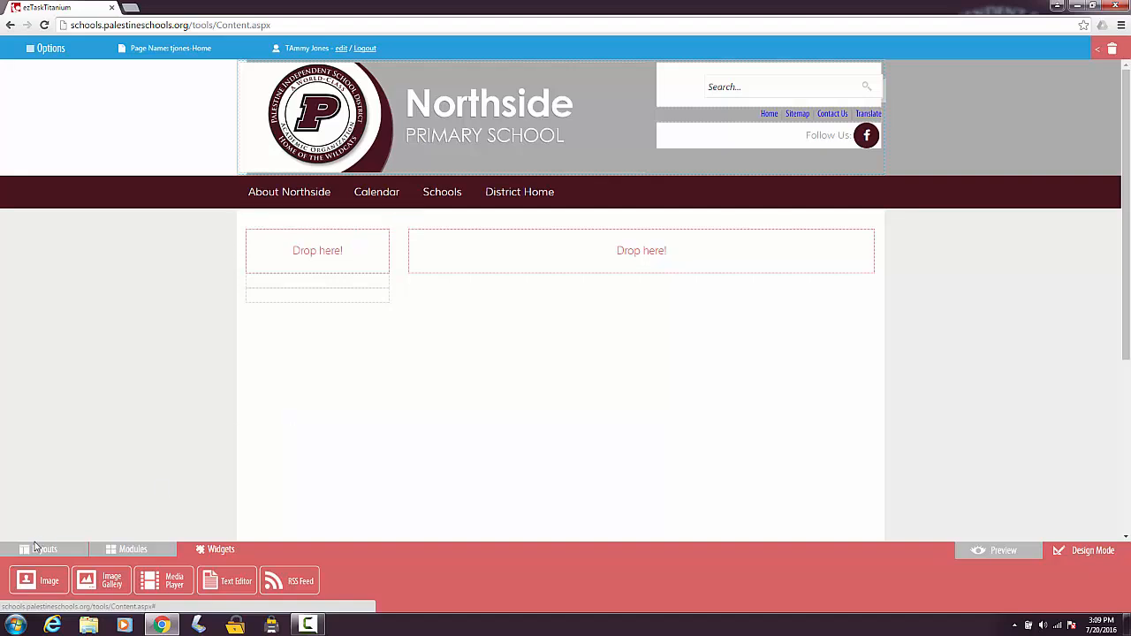
{"action": "left_click_drag", "start_coordinate": [40, 587], "coordinate": [312, 235]}
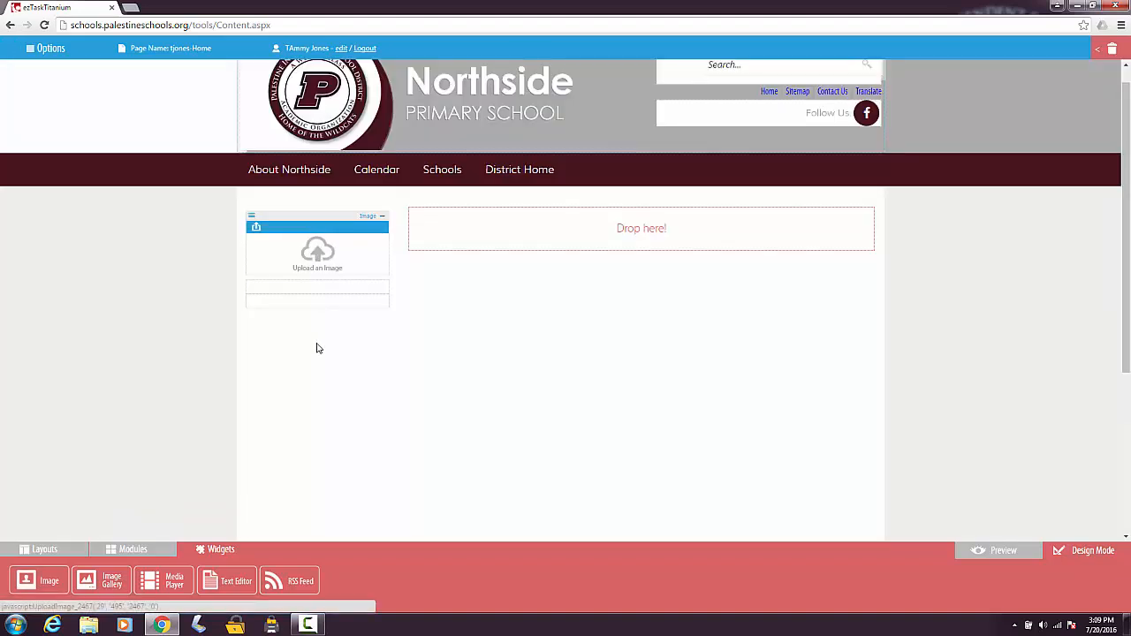
{"action": "left_click", "coordinate": [308, 254]}
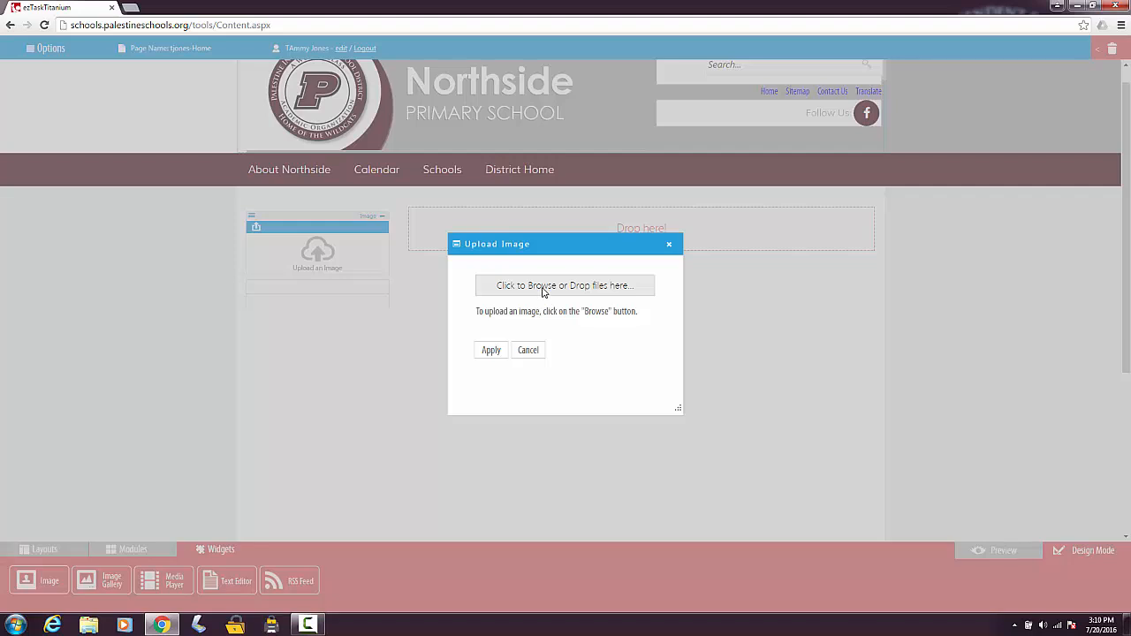
{"action": "left_click", "coordinate": [544, 288]}
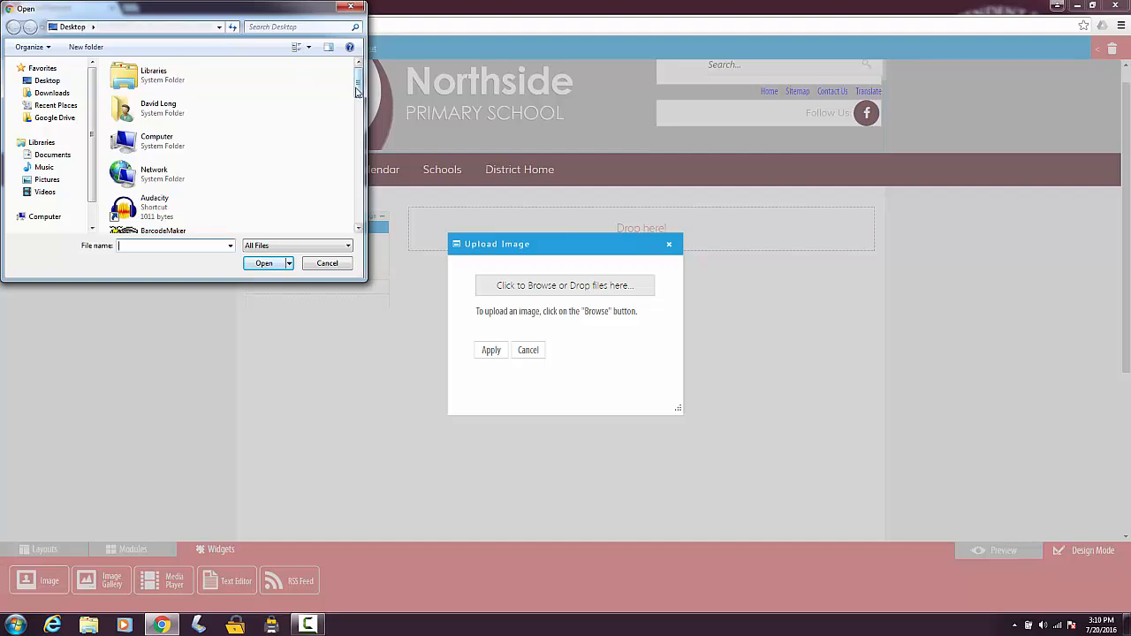
{"action": "left_click_drag", "start_coordinate": [359, 91], "coordinate": [327, 186]}
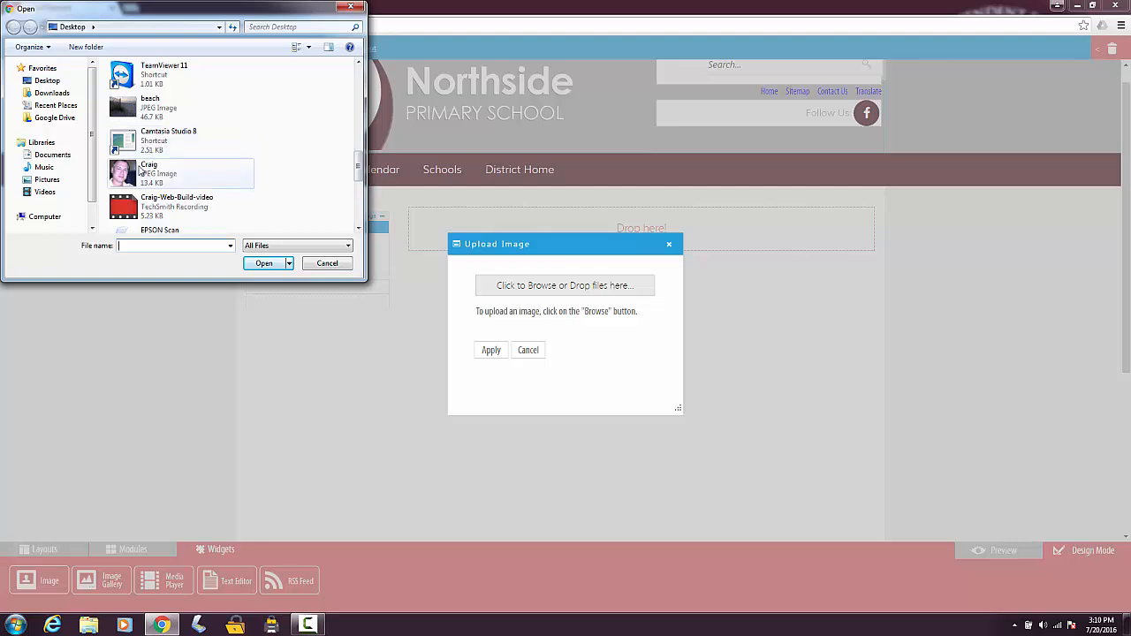
{"action": "left_click", "coordinate": [203, 175]}
{"action": "left_click", "coordinate": [261, 263]}
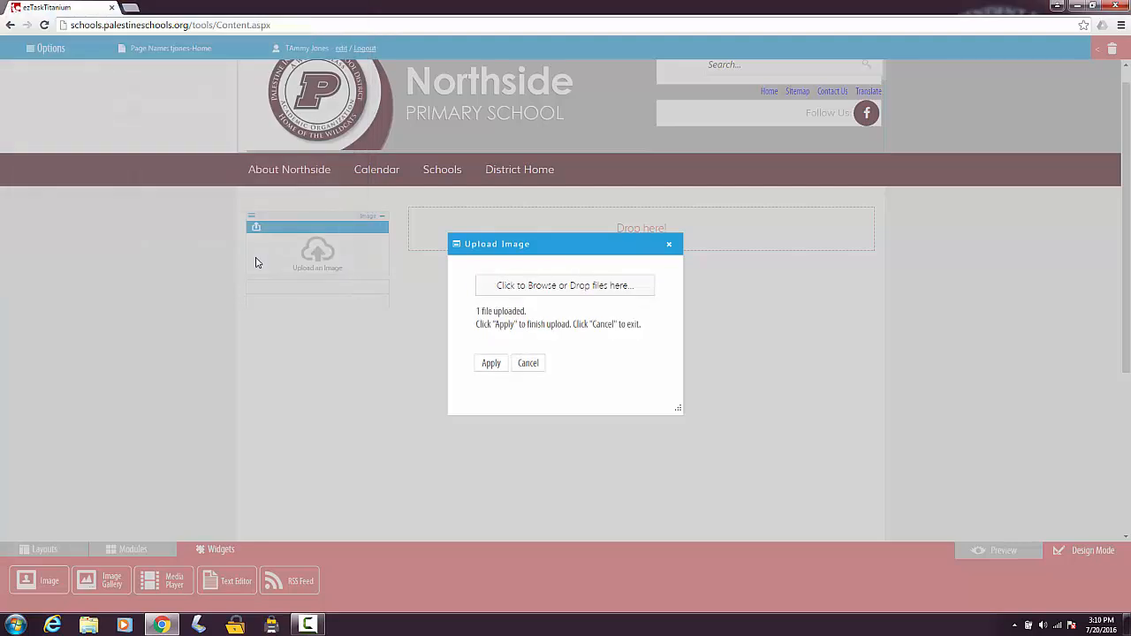
{"action": "left_click", "coordinate": [495, 364]}
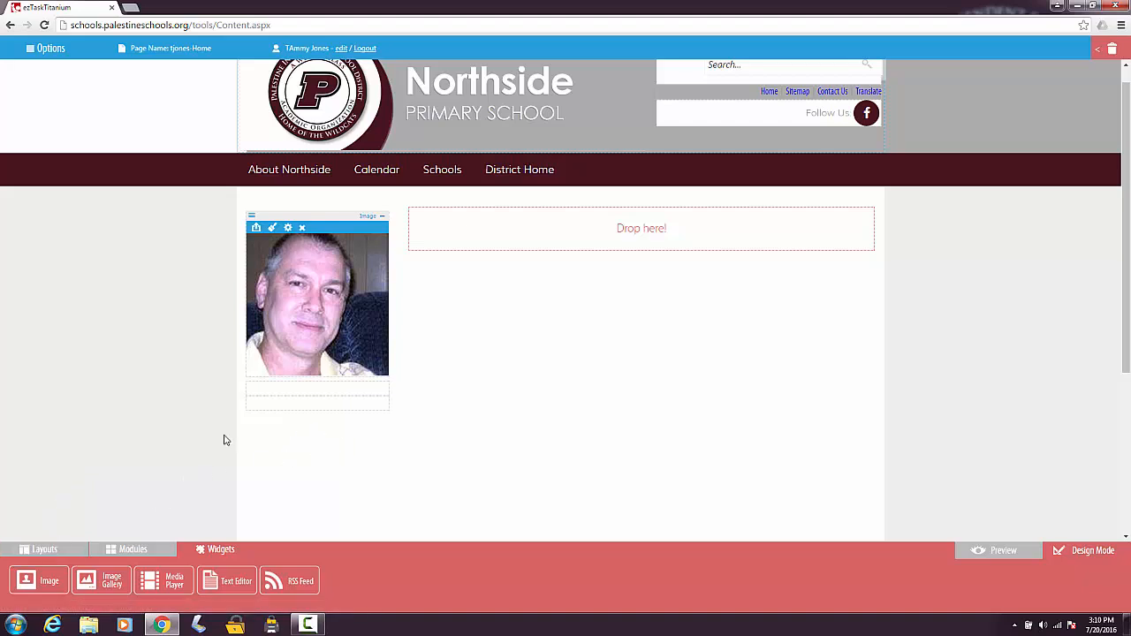
Place a TabStrip layout in the wide column and create its first tab, named Welcome.
{"action": "left_click", "coordinate": [43, 550]}
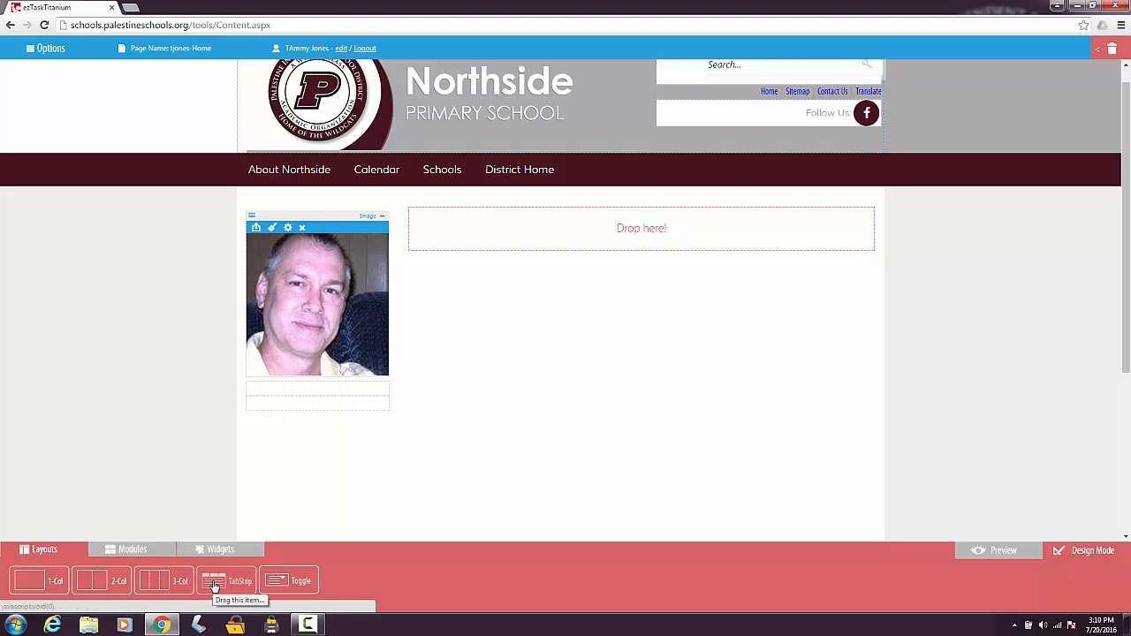
{"action": "left_click_drag", "start_coordinate": [214, 586], "coordinate": [534, 224]}
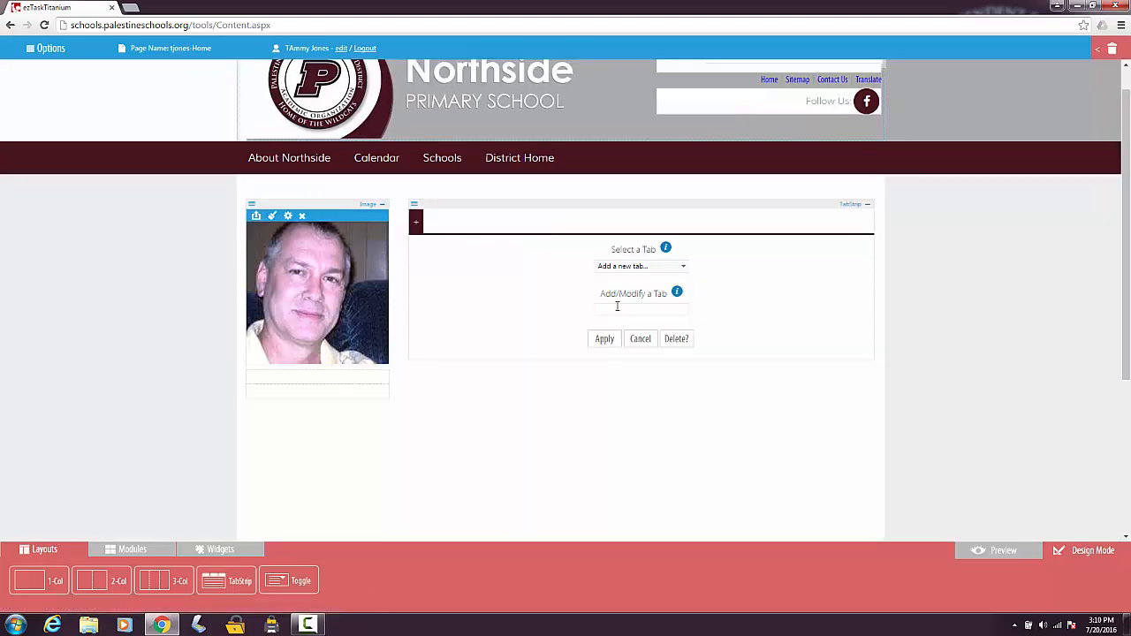
{"action": "left_click", "coordinate": [617, 306]}
{"action": "left_click", "coordinate": [603, 308]}
{"action": "left_click", "coordinate": [605, 339]}
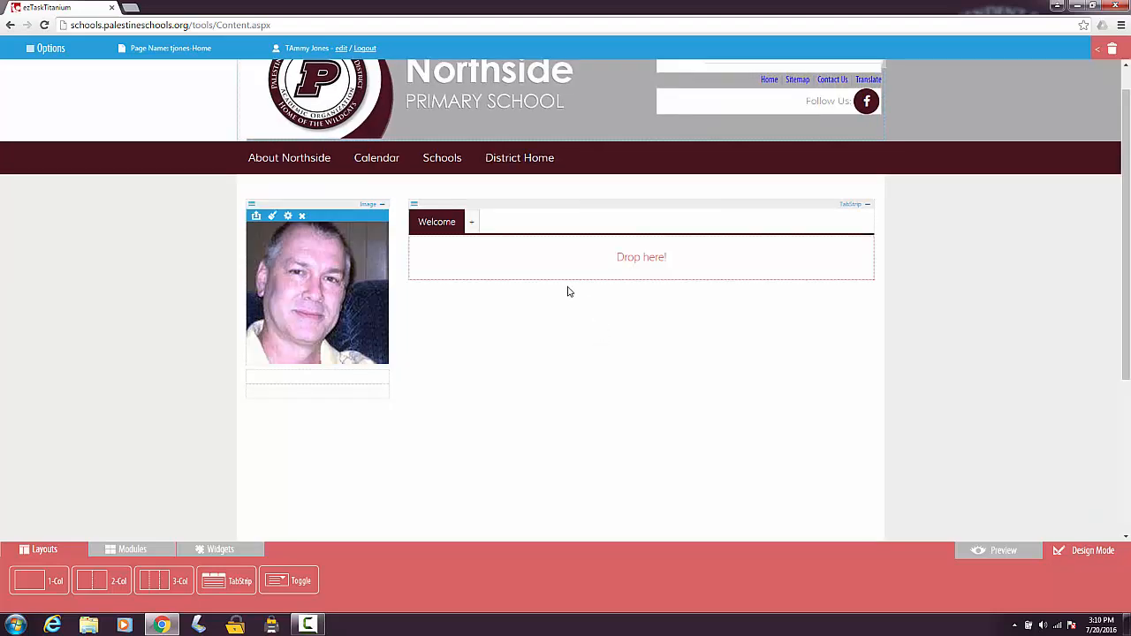
Add two more tabs to the tab strip, named About Me and Class Schedule.
{"action": "left_click", "coordinate": [471, 224]}
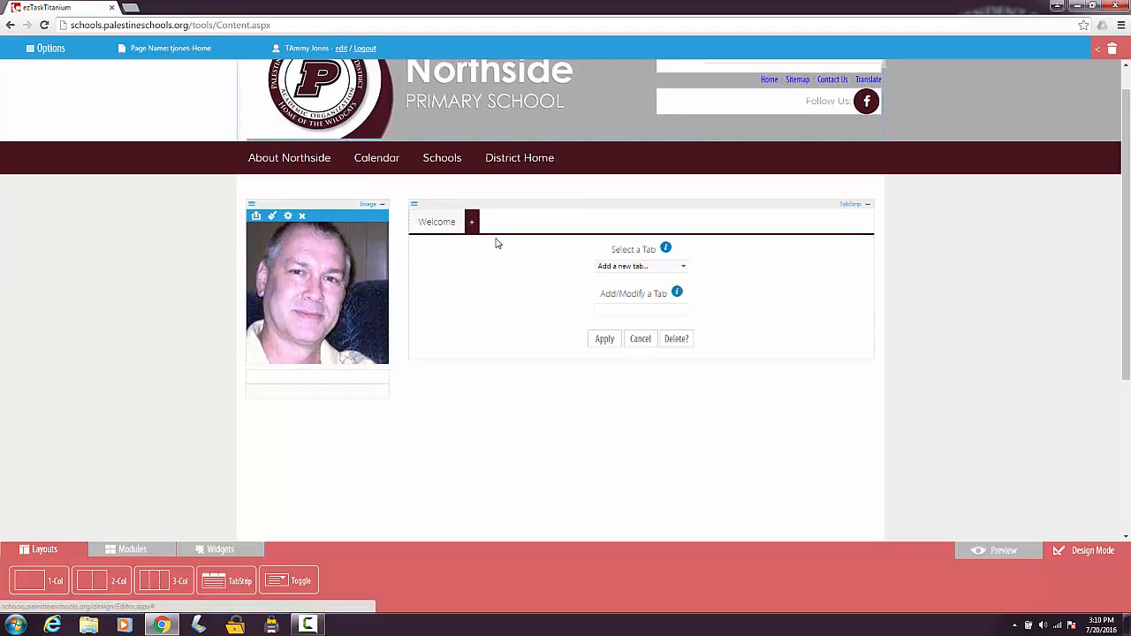
{"action": "left_click", "coordinate": [598, 311]}
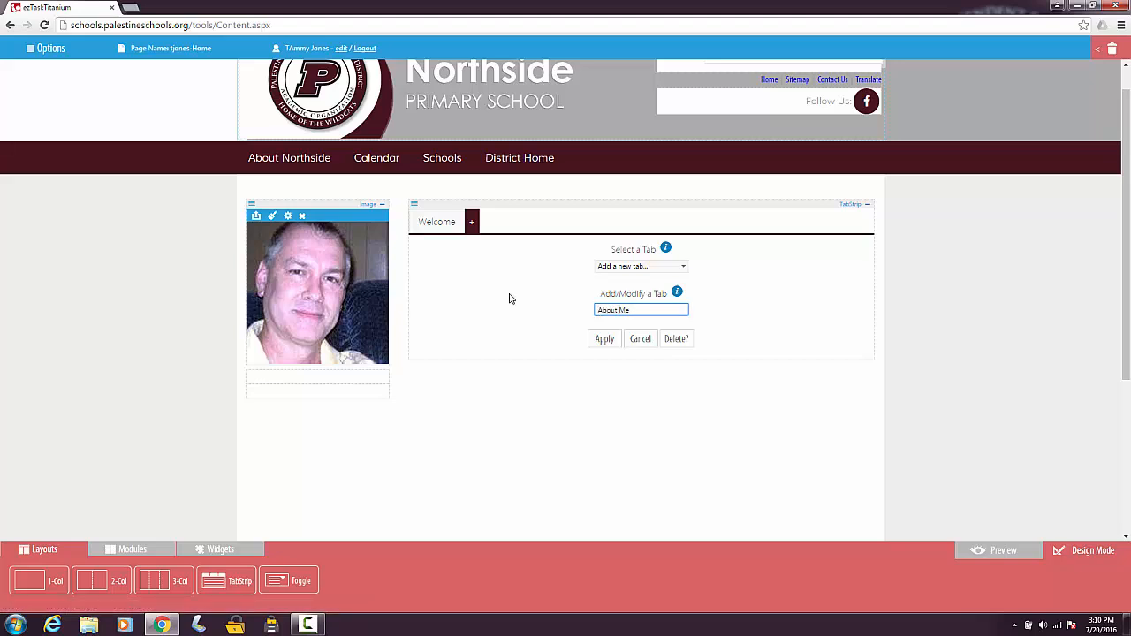
{"action": "left_click", "coordinate": [604, 340]}
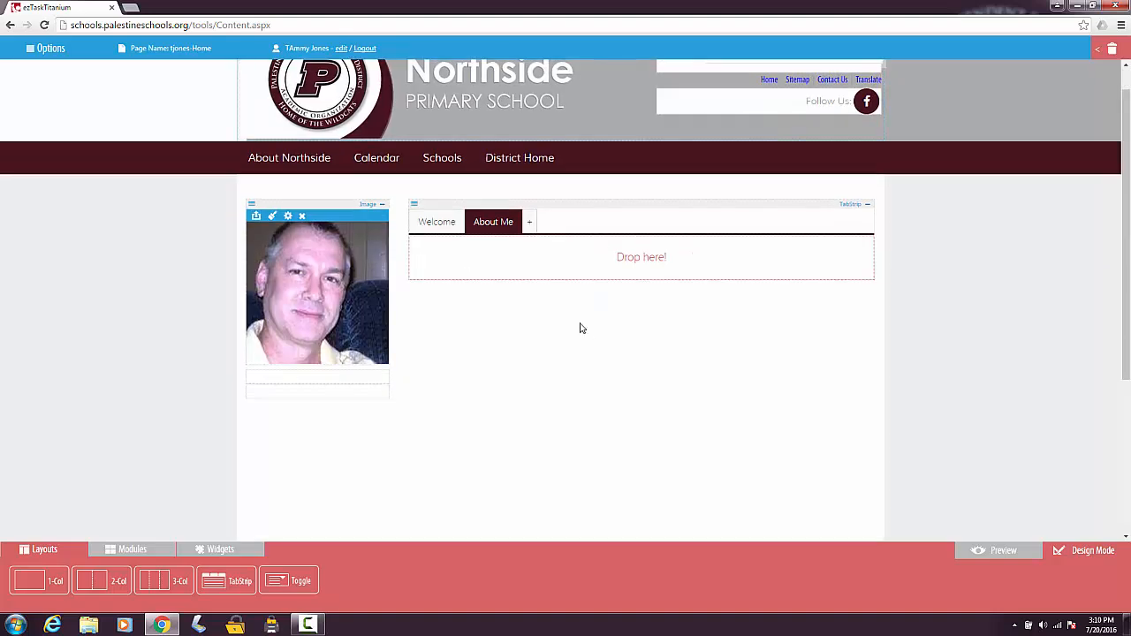
{"action": "left_click", "coordinate": [530, 221]}
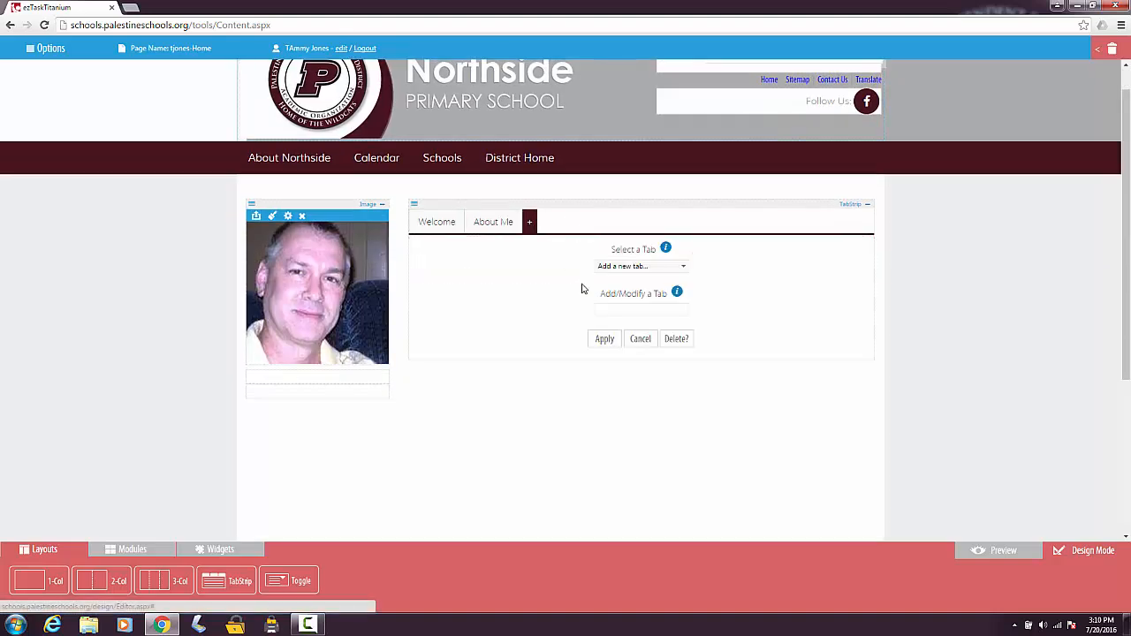
{"action": "left_click", "coordinate": [608, 309]}
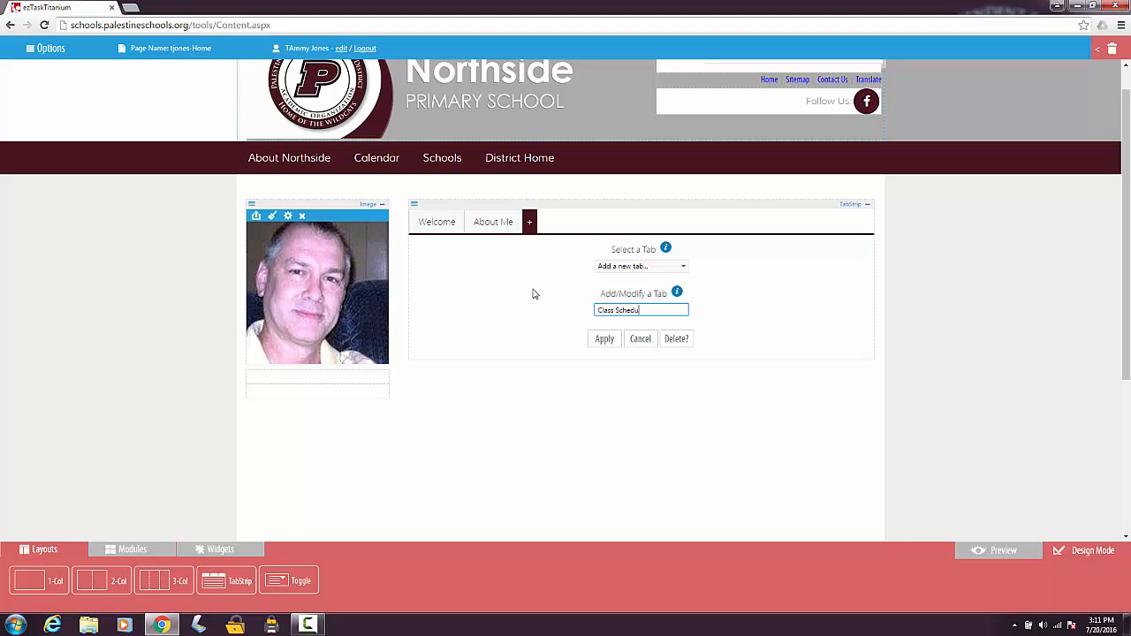
{"action": "left_click", "coordinate": [604, 338]}
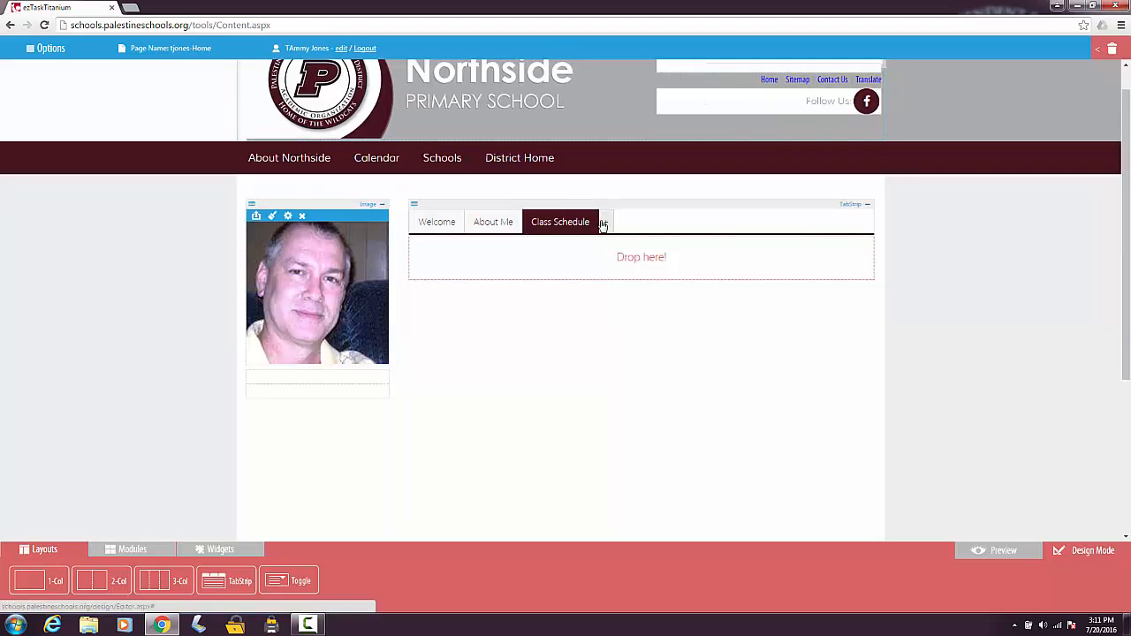
Extend the tab strip with the tabs Six Weeks Focus and Additional Resources.
{"action": "left_click", "coordinate": [602, 222]}
{"action": "left_click", "coordinate": [617, 312]}
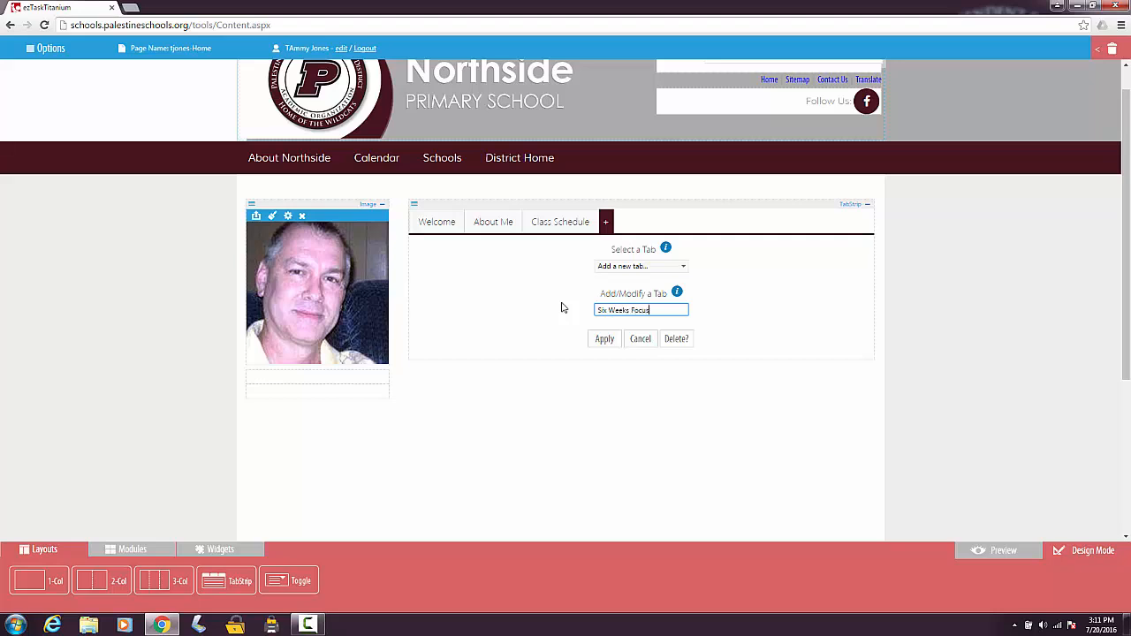
{"action": "left_click", "coordinate": [602, 346]}
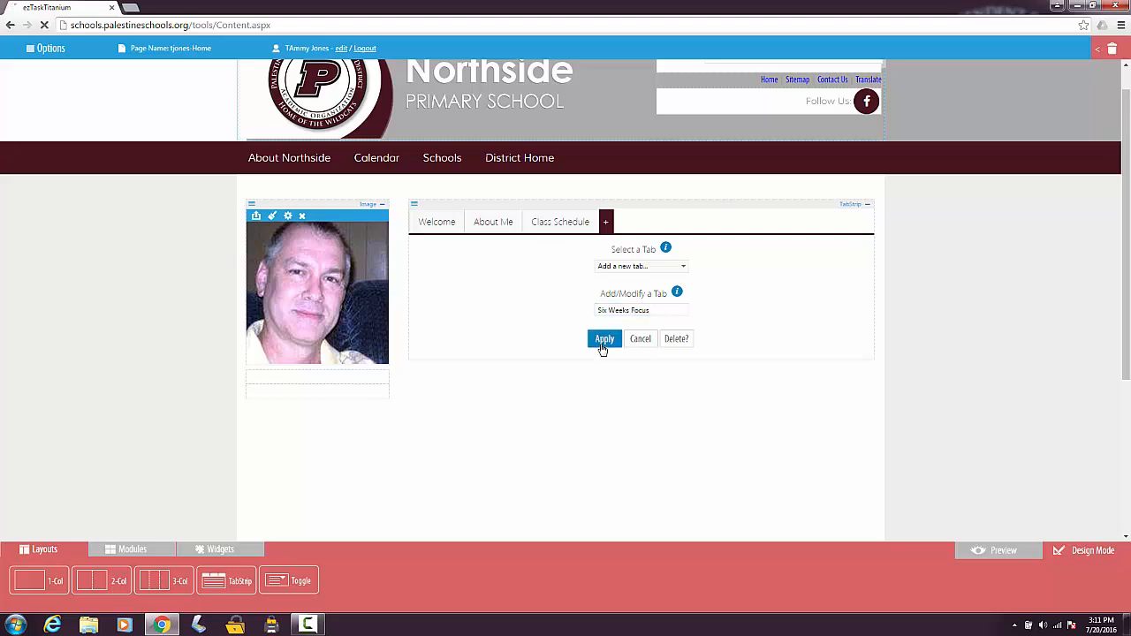
{"action": "left_click", "coordinate": [688, 224]}
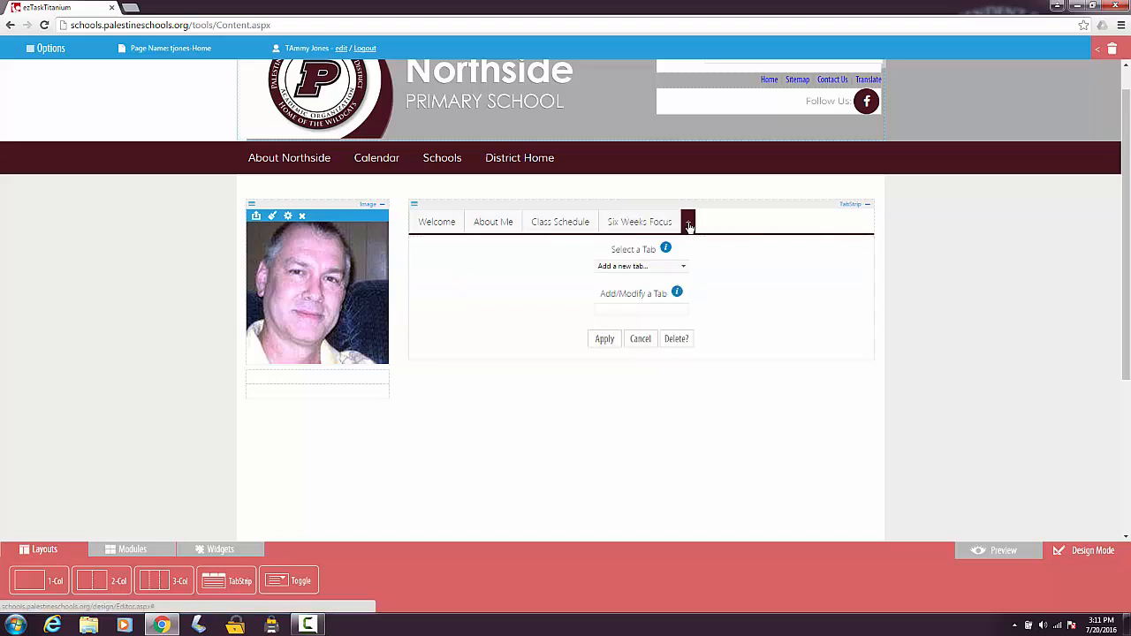
{"action": "left_click", "coordinate": [686, 311]}
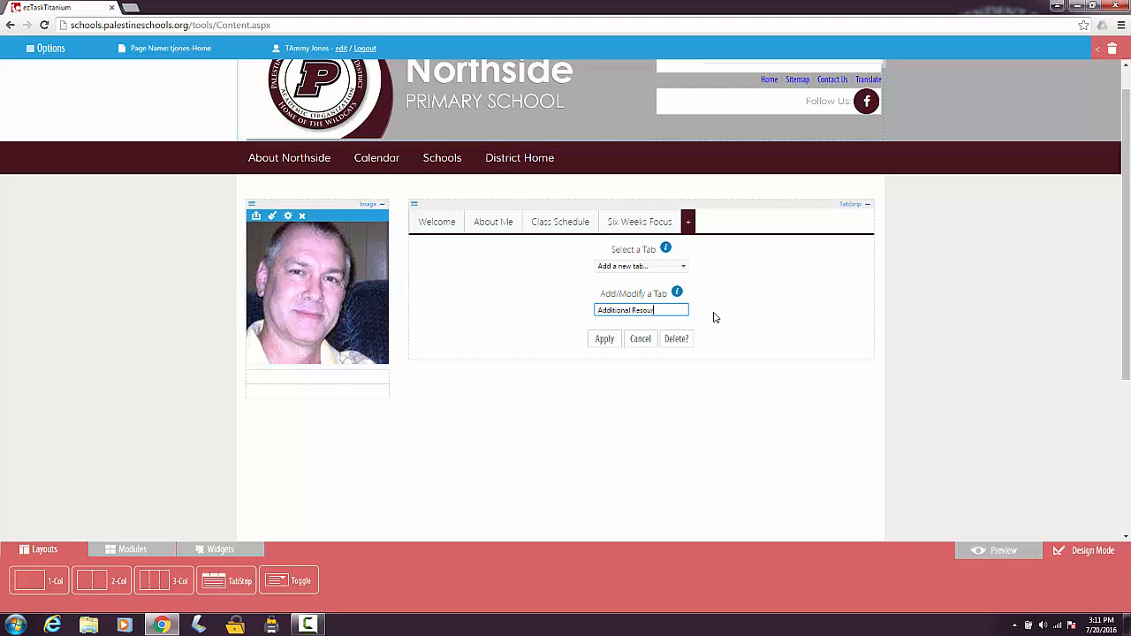
{"action": "left_click", "coordinate": [605, 338]}
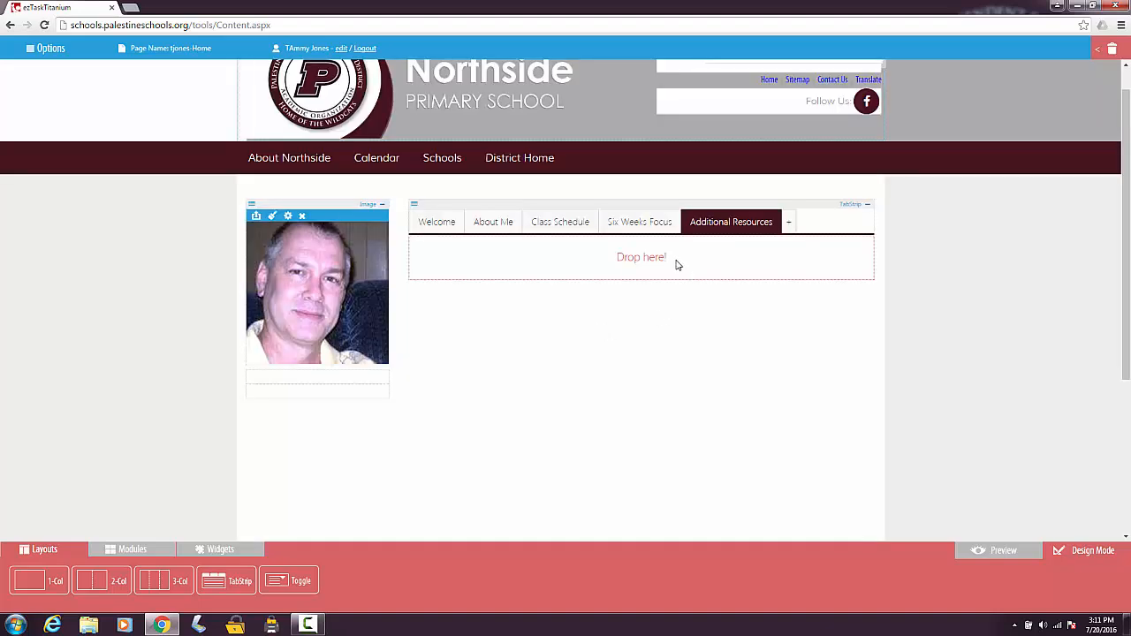
Switch to the Welcome tab and place a Text Editor widget in its drop area.
{"action": "left_click", "coordinate": [654, 223]}
{"action": "left_click", "coordinate": [555, 222]}
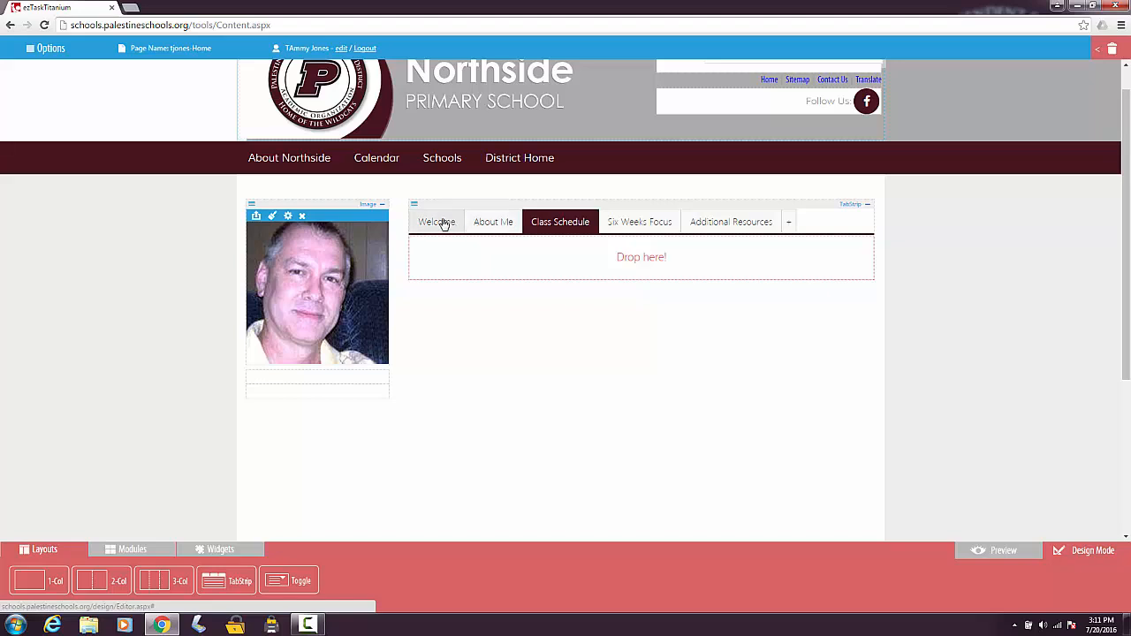
{"action": "left_click", "coordinate": [444, 223]}
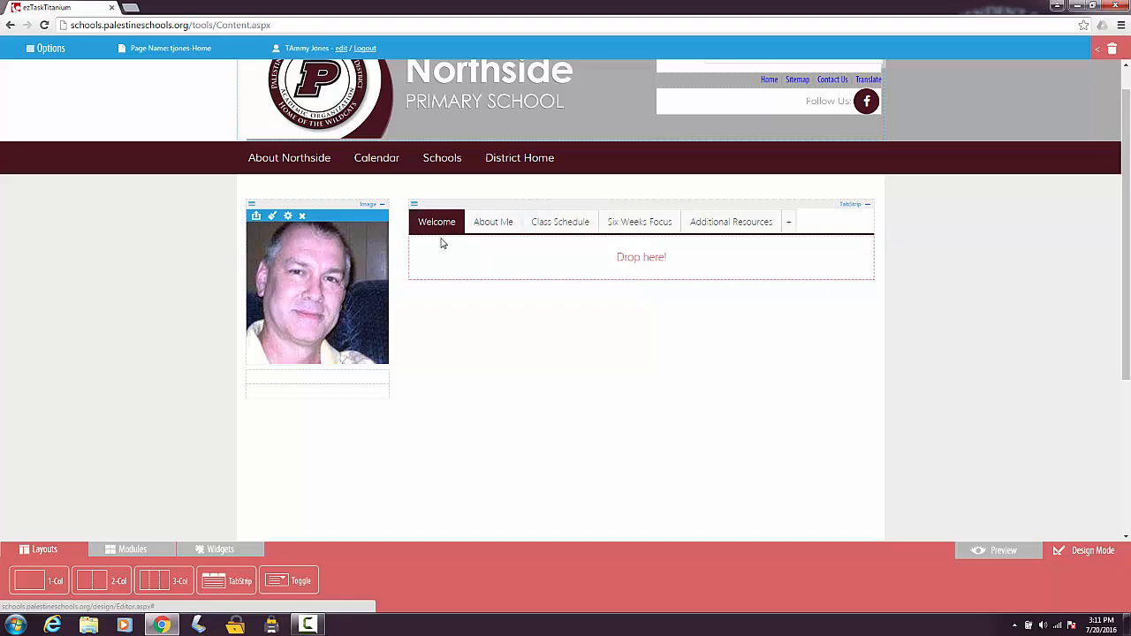
{"action": "left_click", "coordinate": [205, 550]}
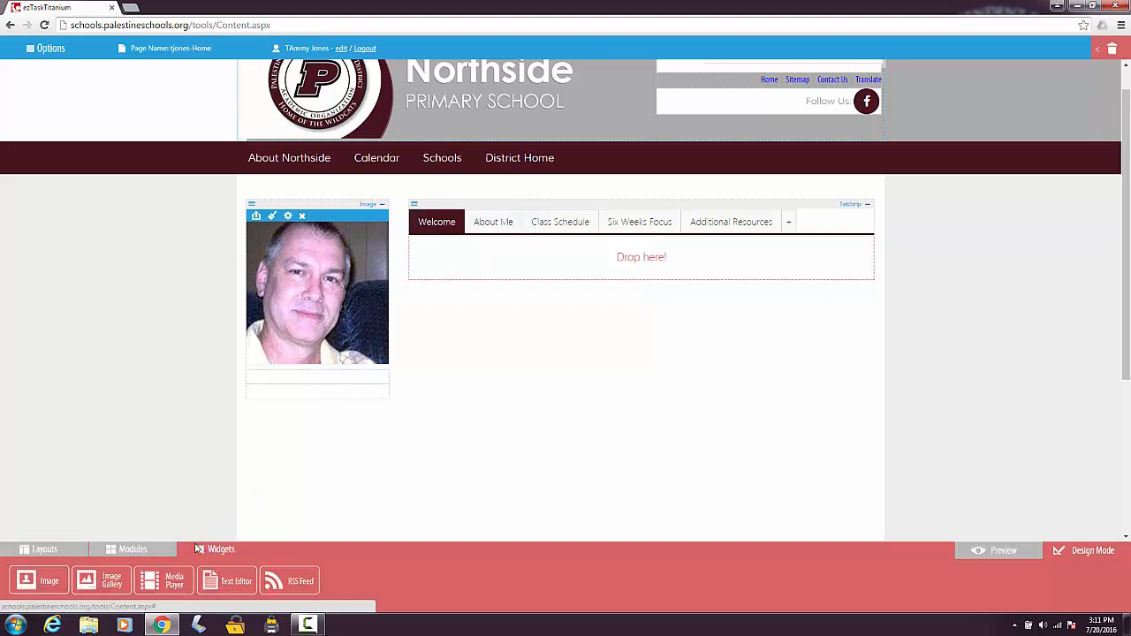
{"action": "left_click_drag", "start_coordinate": [222, 583], "coordinate": [581, 247]}
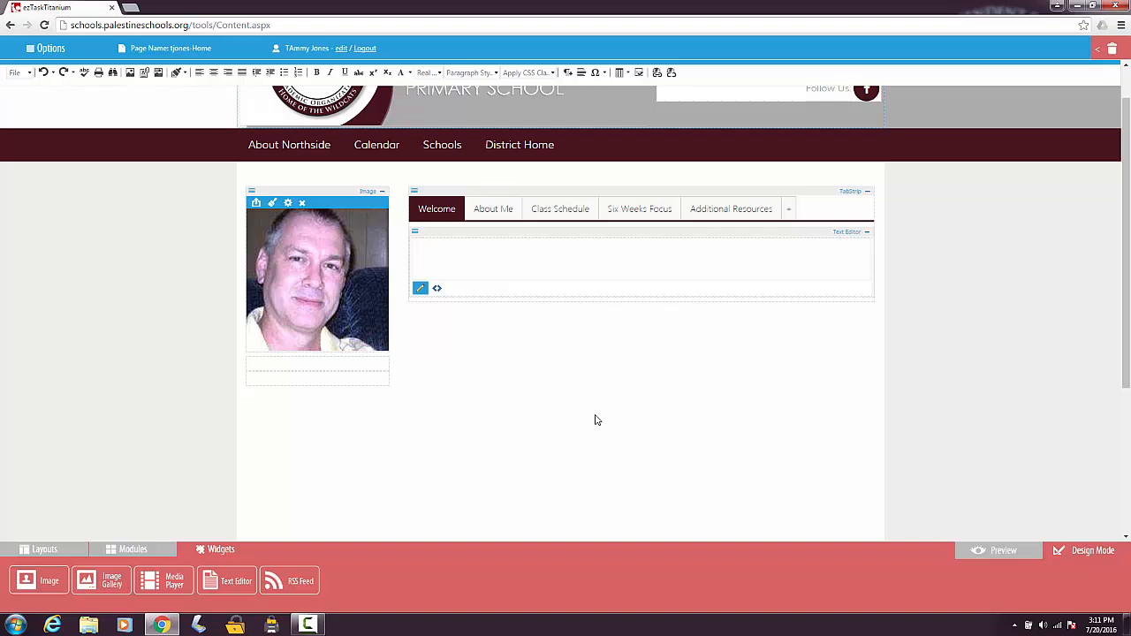
Enter "Welcome to my Class" in the Welcome tab's text editor and apply the Heading4 class to the text after its first letter.
{"action": "type", "text": "Welcome to my Class"}
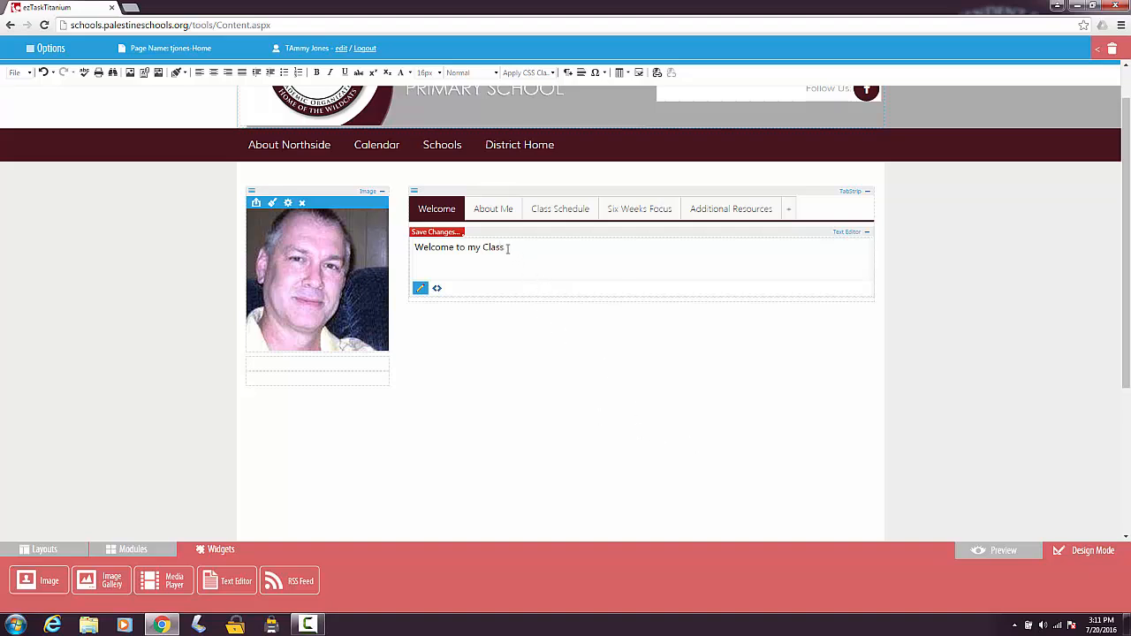
{"action": "left_click_drag", "start_coordinate": [508, 248], "coordinate": [428, 250]}
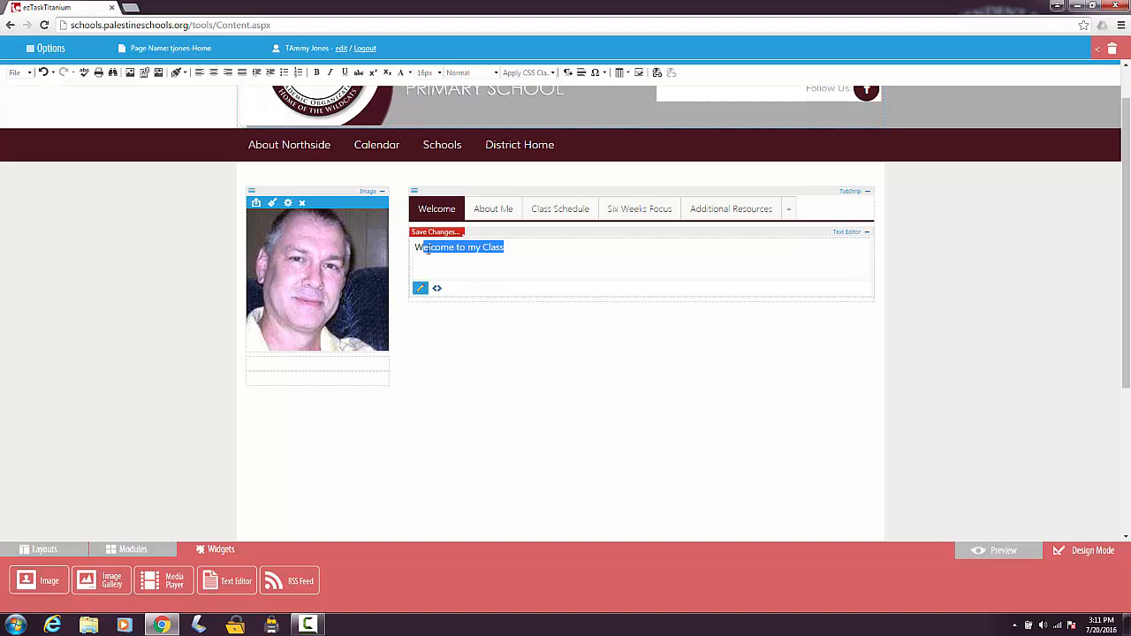
{"action": "left_click", "coordinate": [536, 77]}
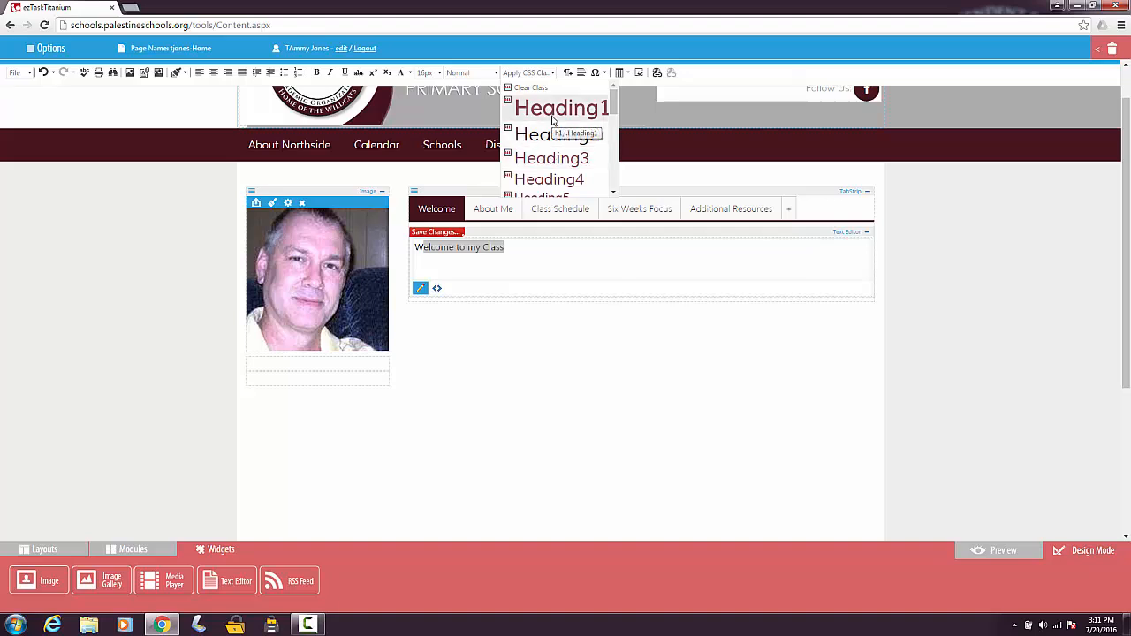
{"action": "left_click", "coordinate": [548, 180]}
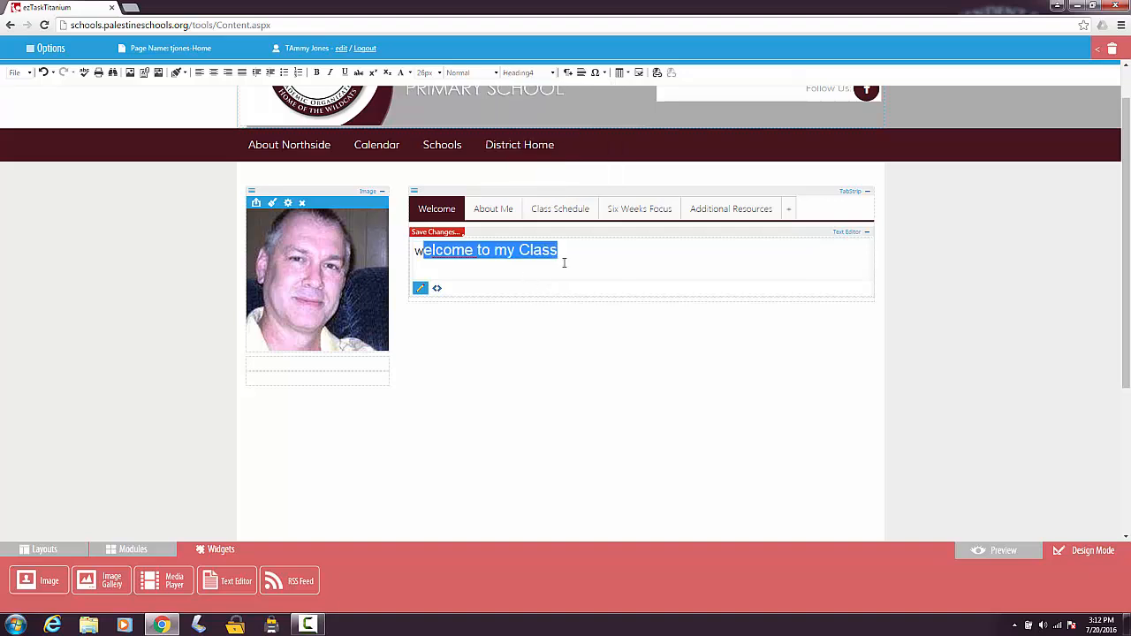
Apply the Heading4 class to the entire "Welcome to my Class" line and save the editor's changes.
{"action": "left_click", "coordinate": [417, 253]}
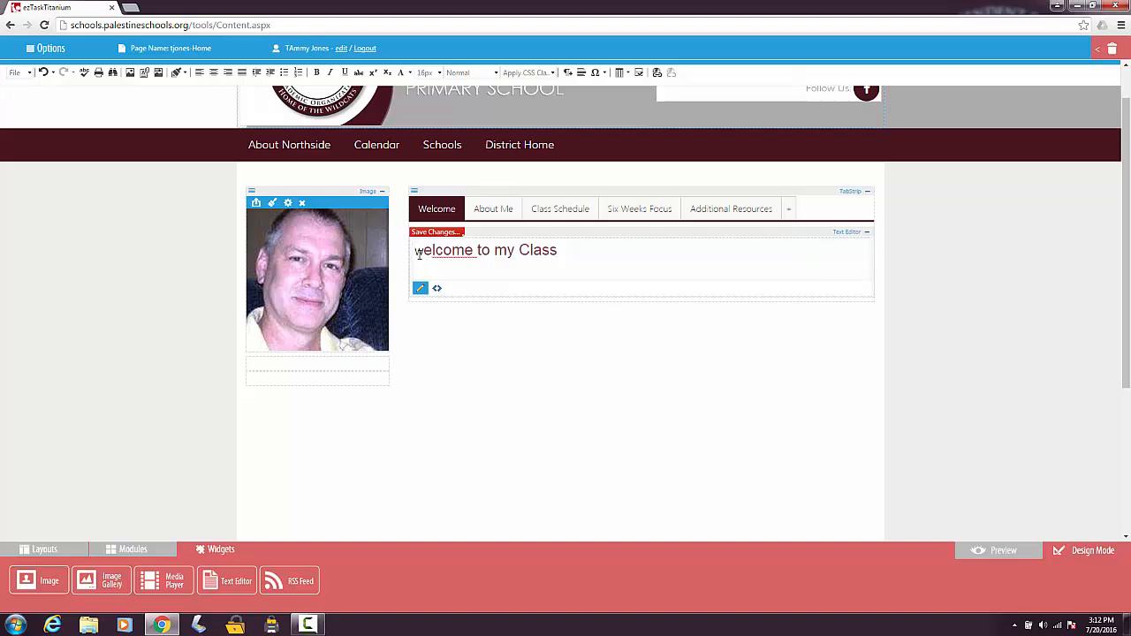
{"action": "left_click_drag", "start_coordinate": [414, 252], "coordinate": [562, 241]}
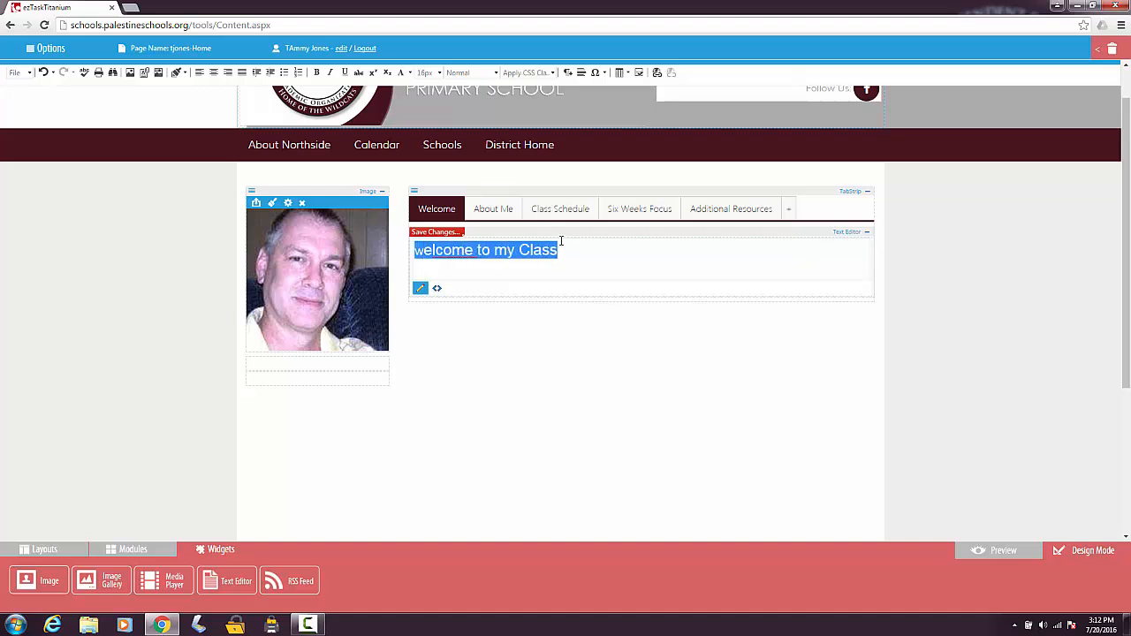
{"action": "left_click", "coordinate": [549, 75]}
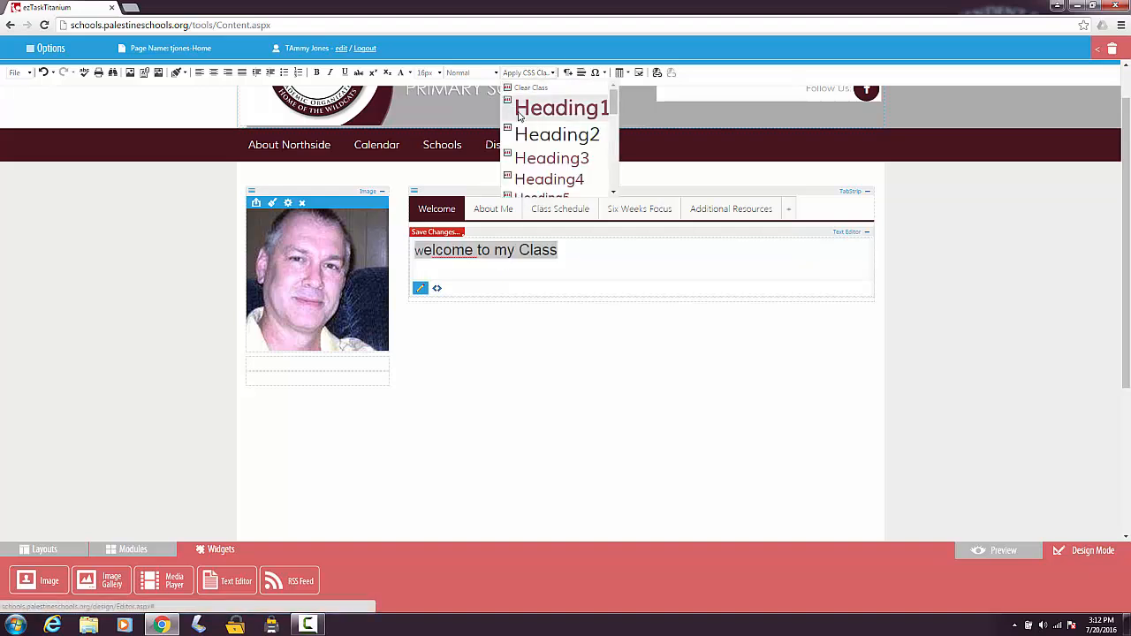
{"action": "left_click", "coordinate": [534, 181]}
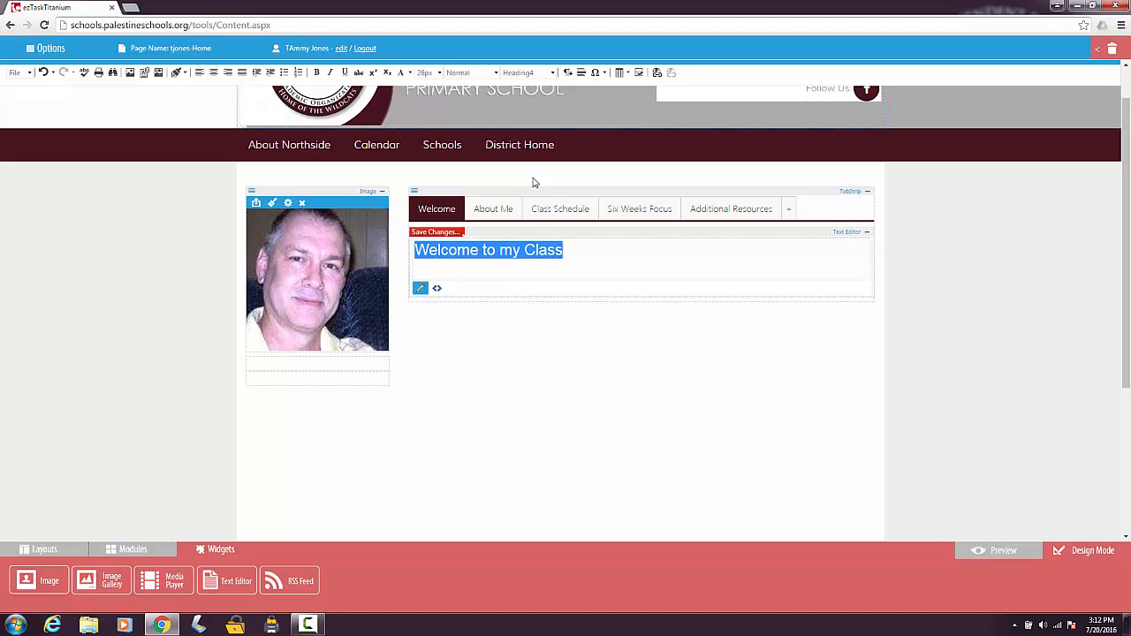
{"action": "left_click", "coordinate": [456, 244]}
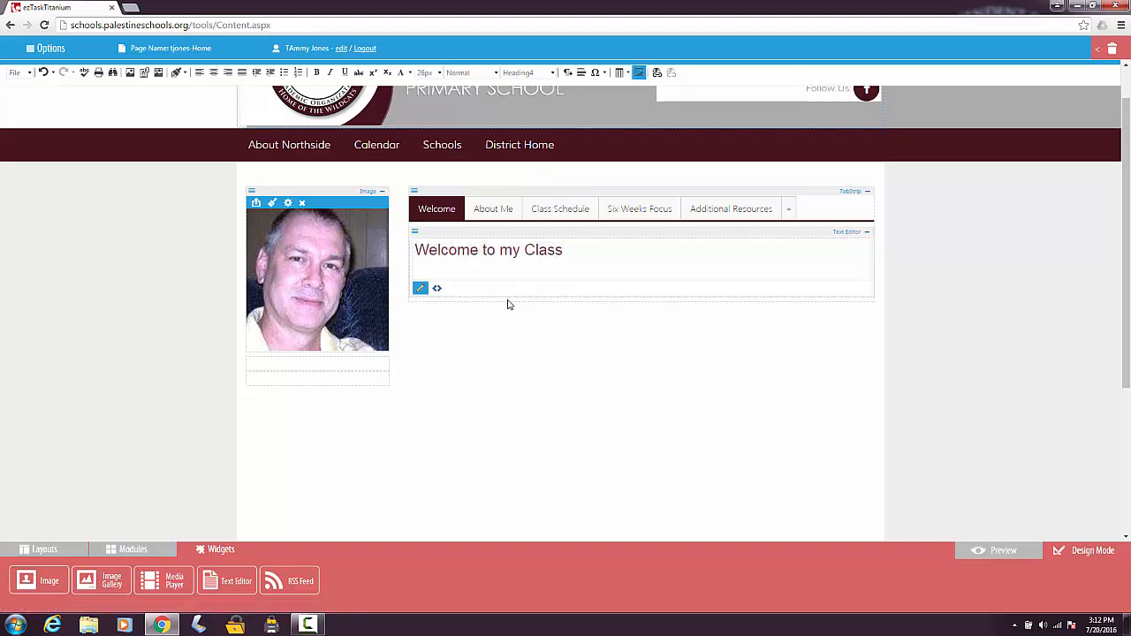
Add a Text Editor widget to the About Me tab and save an introduction starting "My name is" with the teacher's full name.
{"action": "left_click", "coordinate": [493, 213]}
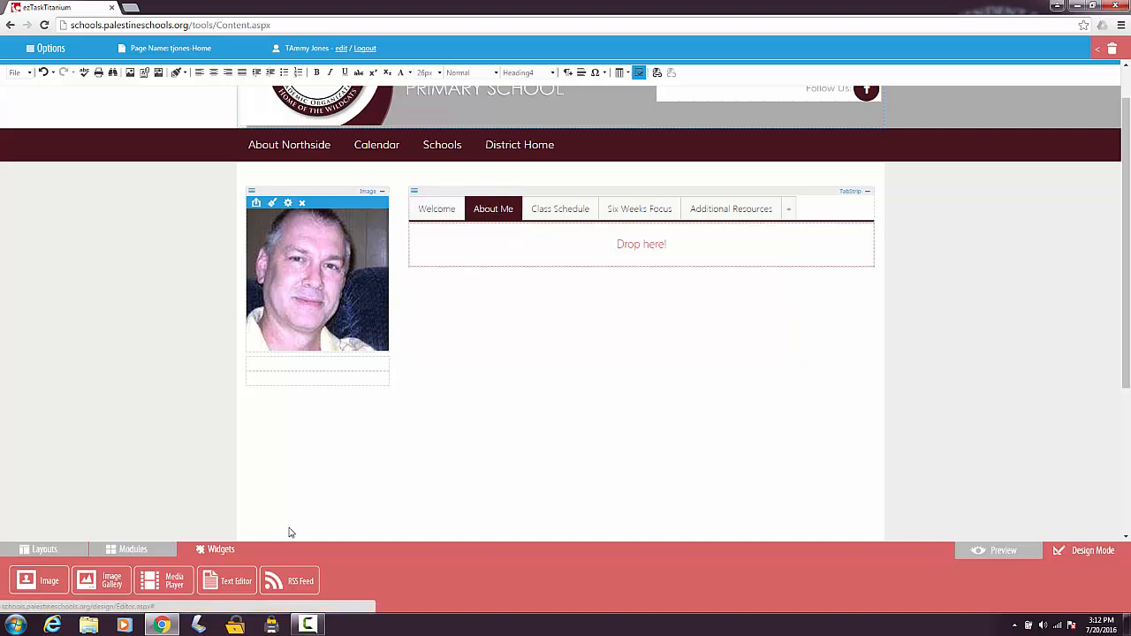
{"action": "left_click_drag", "start_coordinate": [236, 584], "coordinate": [533, 240]}
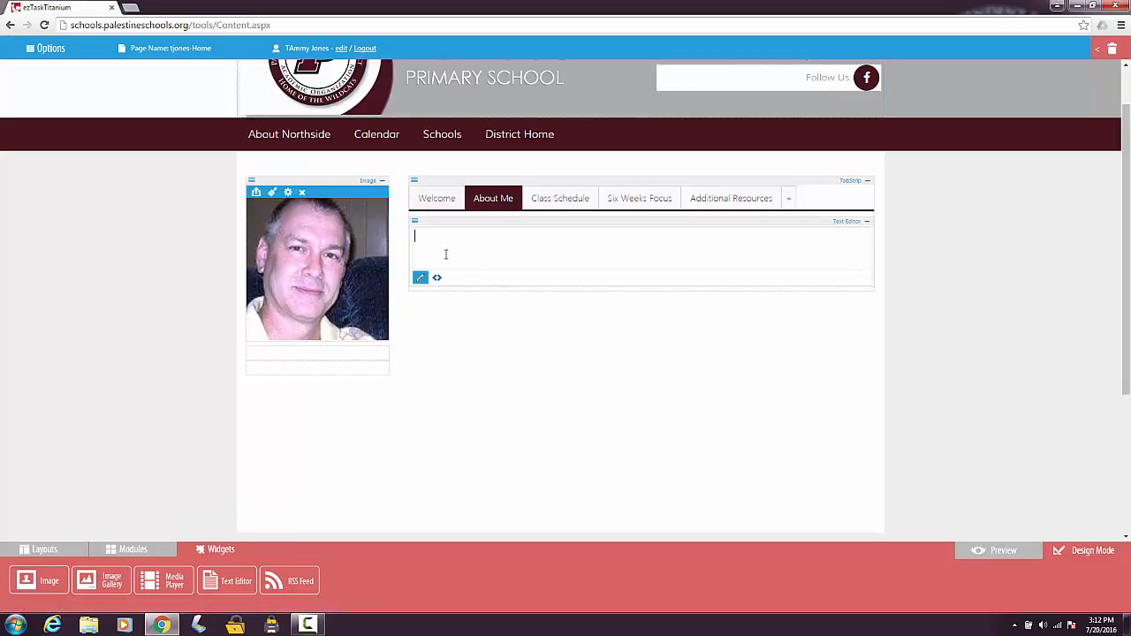
{"action": "type", "text": "M"}
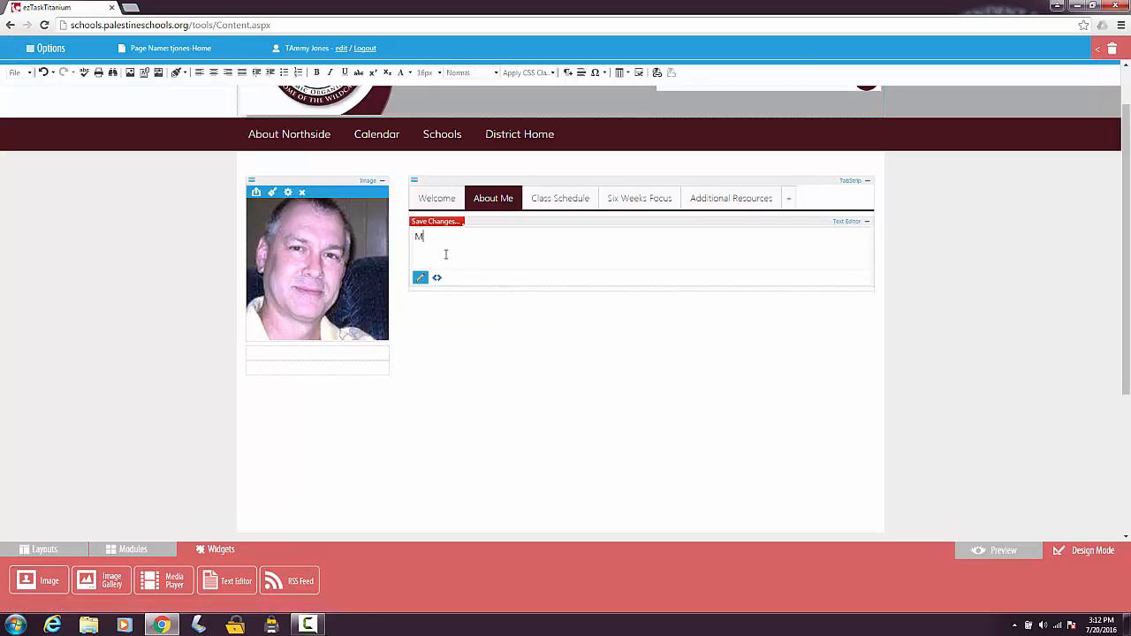
{"action": "type", "text": "y nam Harris,..."}
{"action": "left_click", "coordinate": [444, 223]}
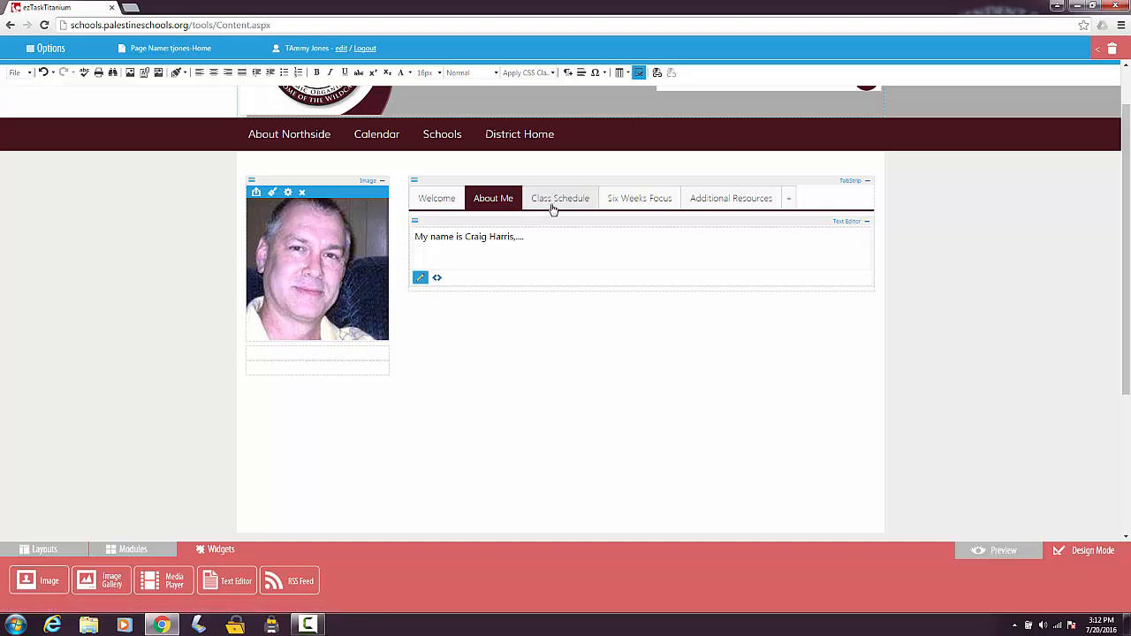
Place a Text Editor widget in the Six Weeks Focus tab and enter the text "Homework Assignment".
{"action": "left_click", "coordinate": [631, 202]}
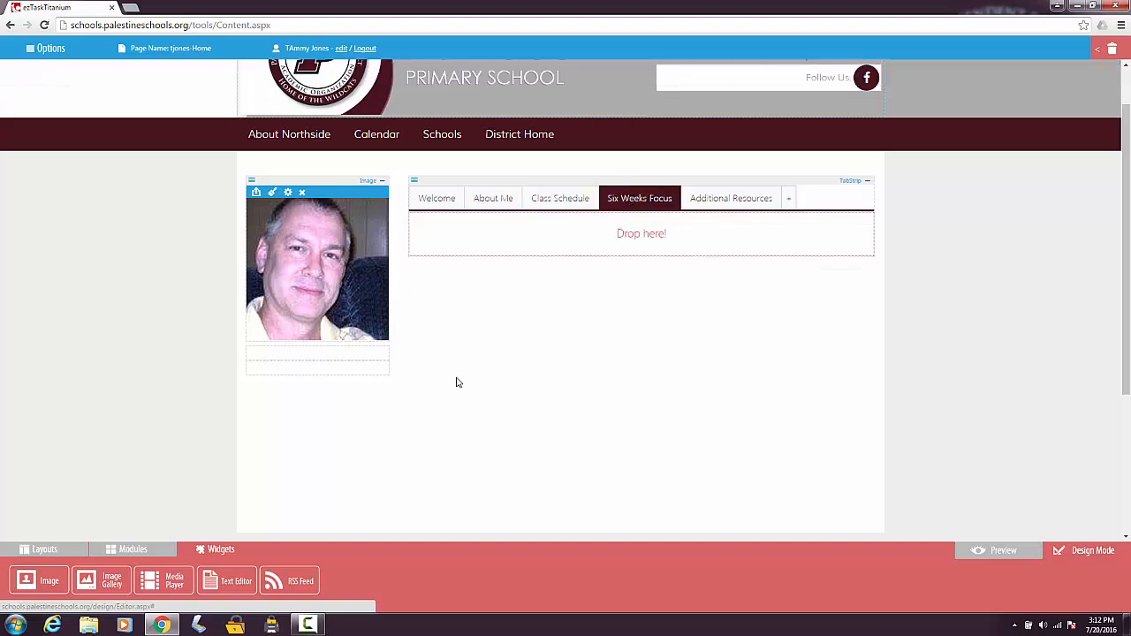
{"action": "left_click_drag", "start_coordinate": [229, 585], "coordinate": [566, 243]}
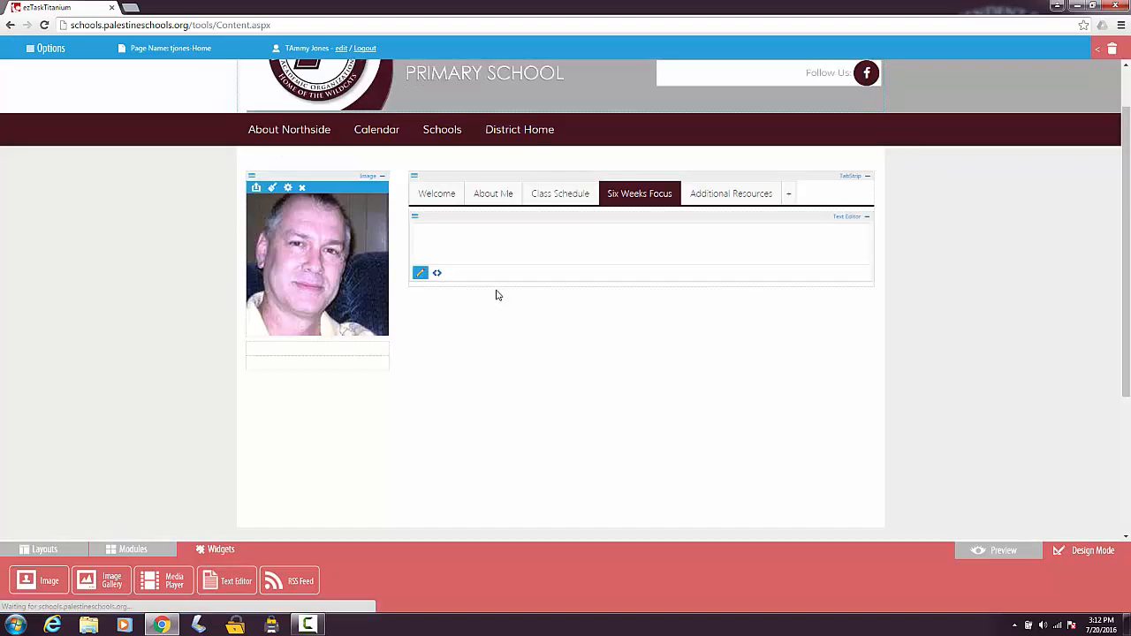
{"action": "left_click", "coordinate": [440, 253]}
{"action": "type", "text": "Ho"}
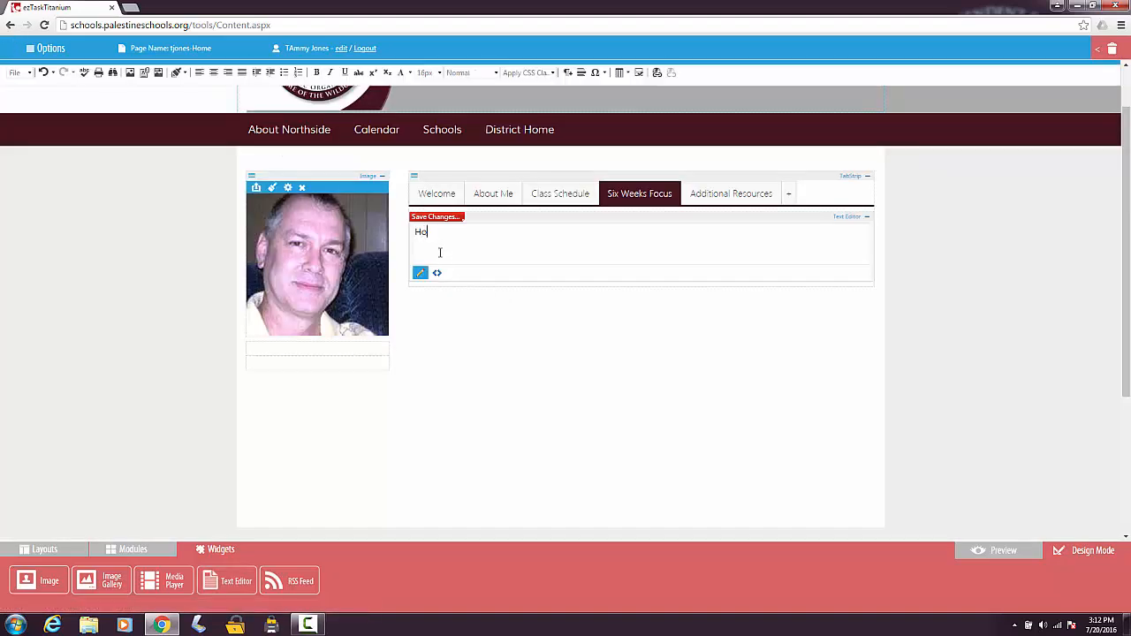
{"action": "type", "text": "mework Assignment"}
Start a hyperlink on the whole "Homework Assignment" text and browse to the docs folder in the Document Manager.
{"action": "left_click_drag", "start_coordinate": [516, 231], "coordinate": [419, 237]}
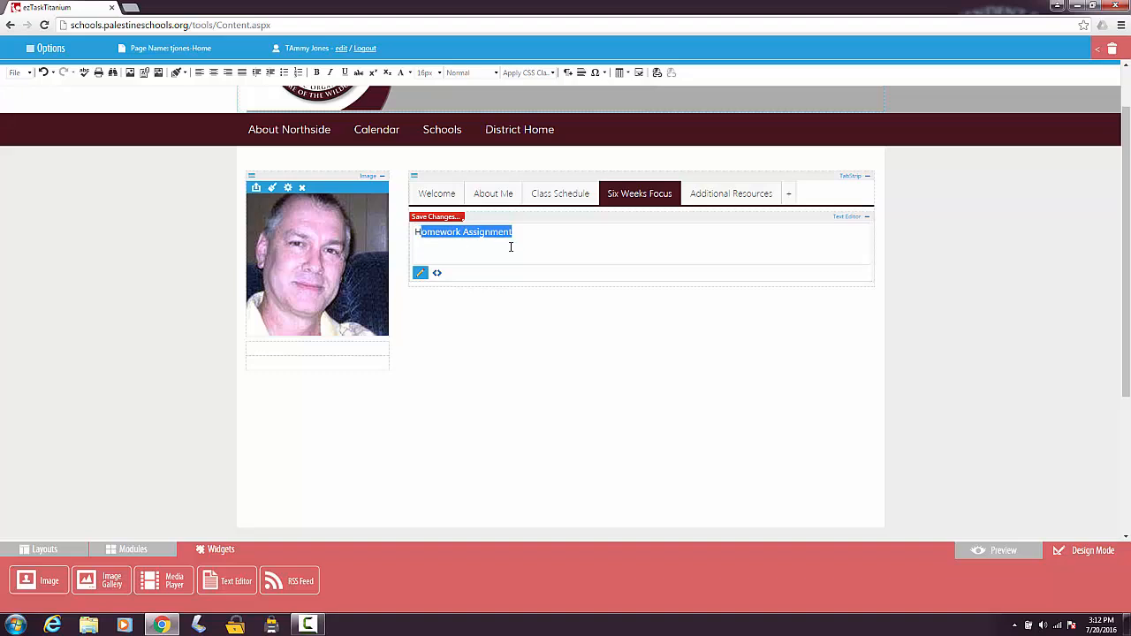
{"action": "left_click_drag", "start_coordinate": [511, 235], "coordinate": [416, 241]}
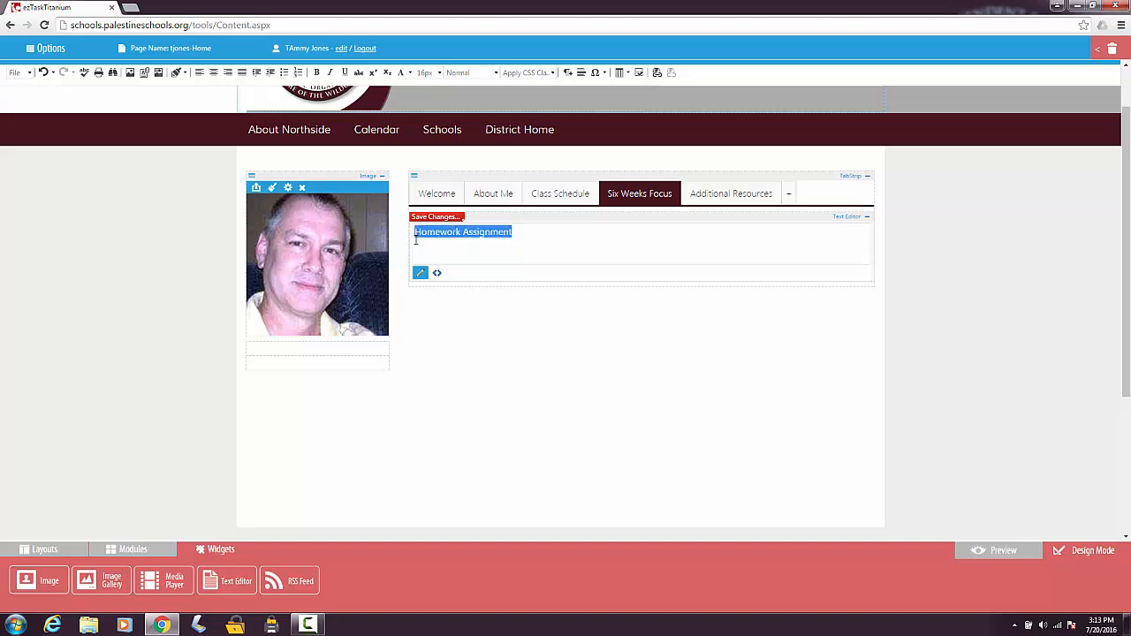
{"action": "left_click", "coordinate": [657, 74]}
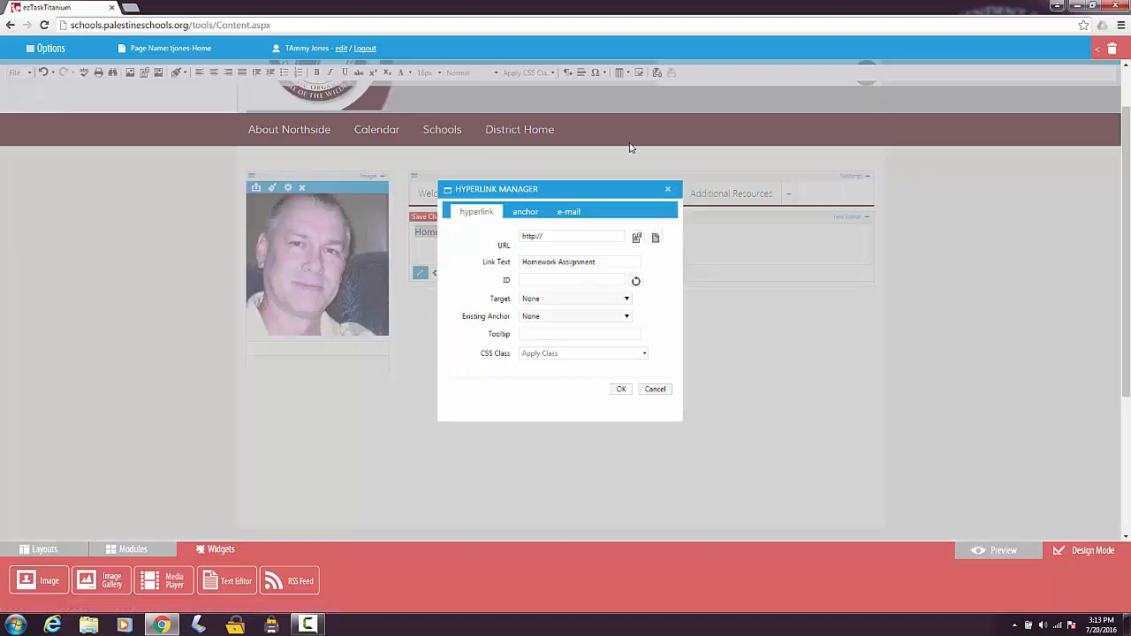
{"action": "left_click", "coordinate": [637, 238]}
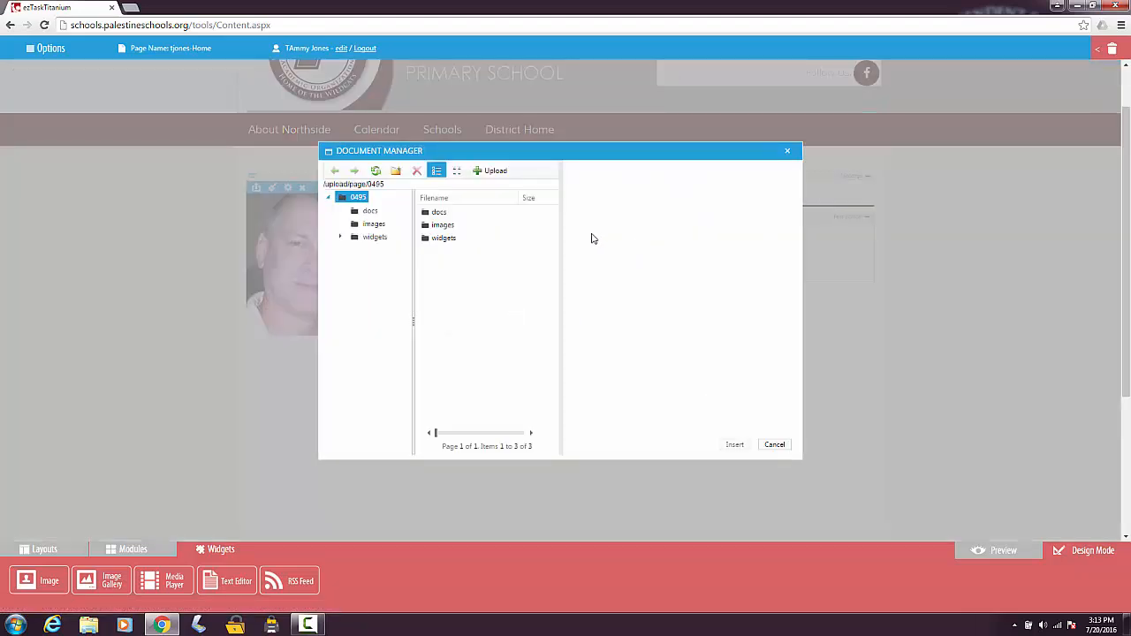
{"action": "left_click", "coordinate": [441, 216]}
{"action": "double_click", "coordinate": [441, 215]}
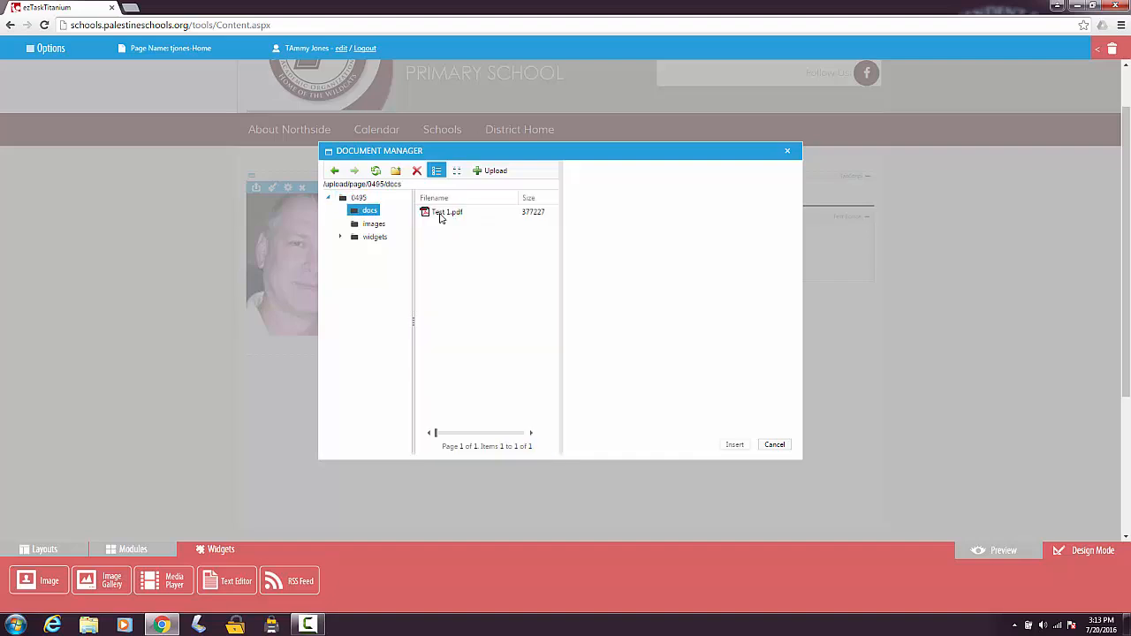
Upload Test 1.pdf from the Desktop into the docs folder, allowing an existing file to be overwritten.
{"action": "left_click", "coordinate": [493, 172]}
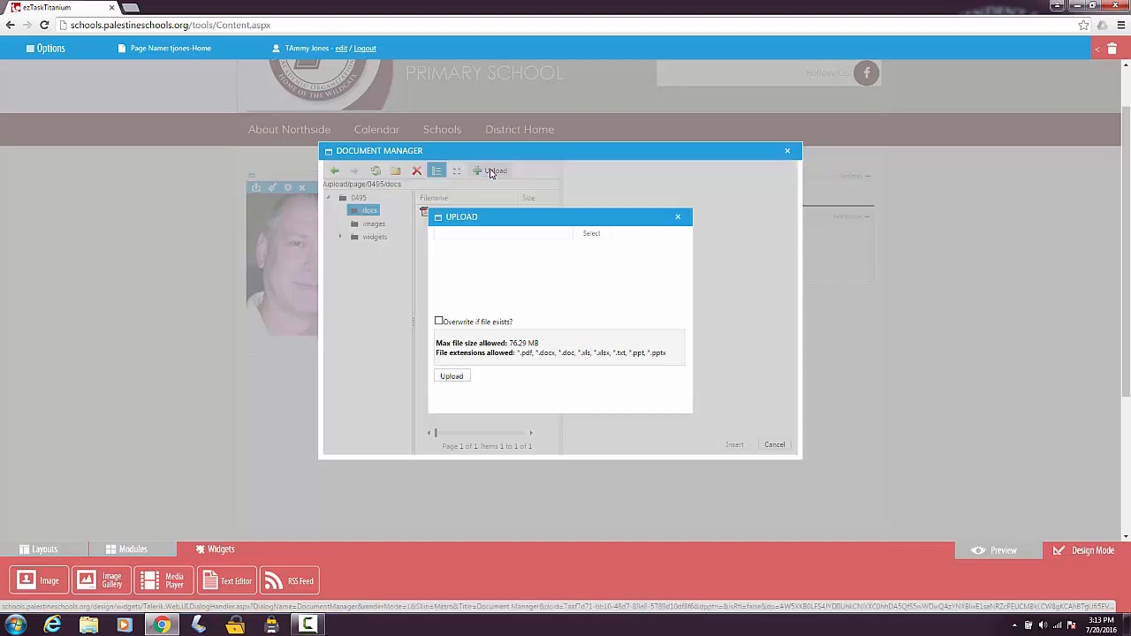
{"action": "left_click", "coordinate": [591, 235]}
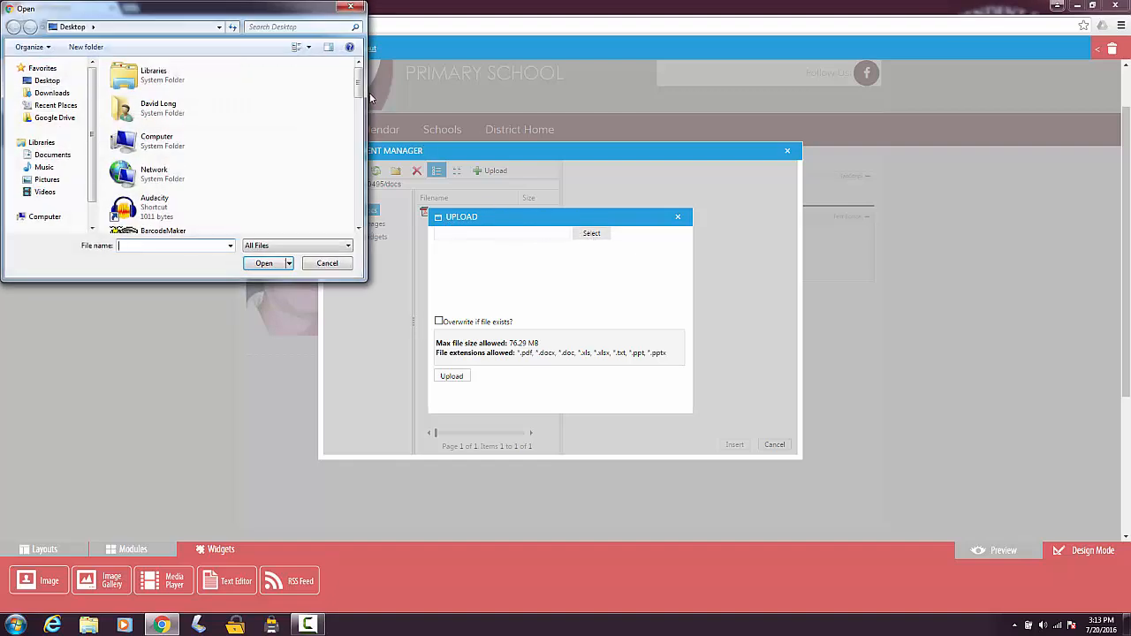
{"action": "left_click_drag", "start_coordinate": [362, 91], "coordinate": [348, 221]}
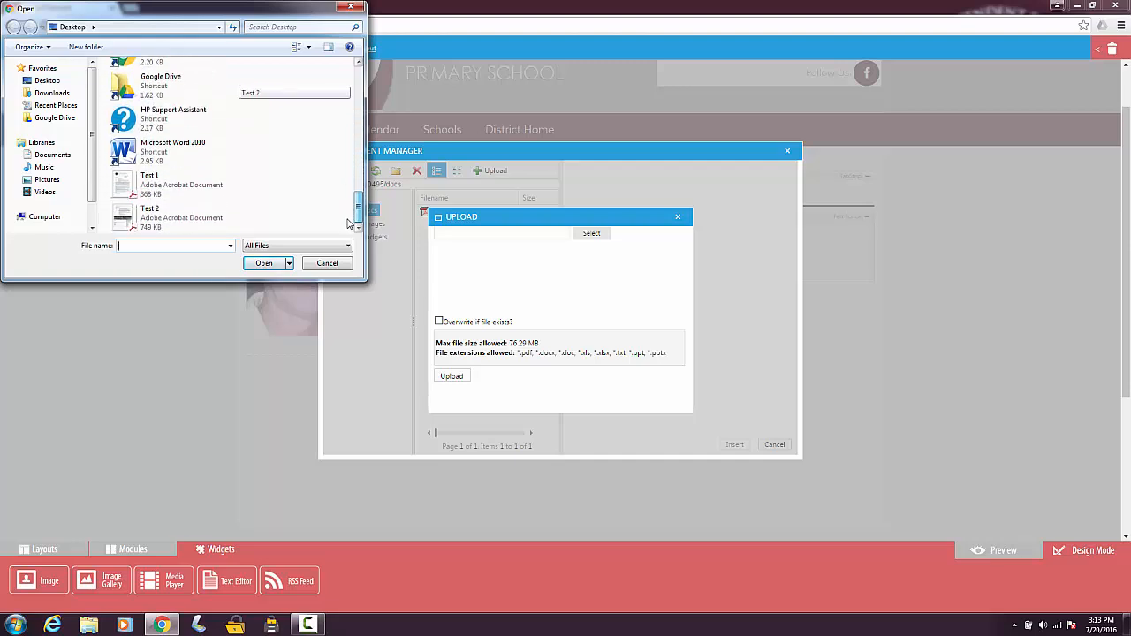
{"action": "left_click", "coordinate": [158, 185]}
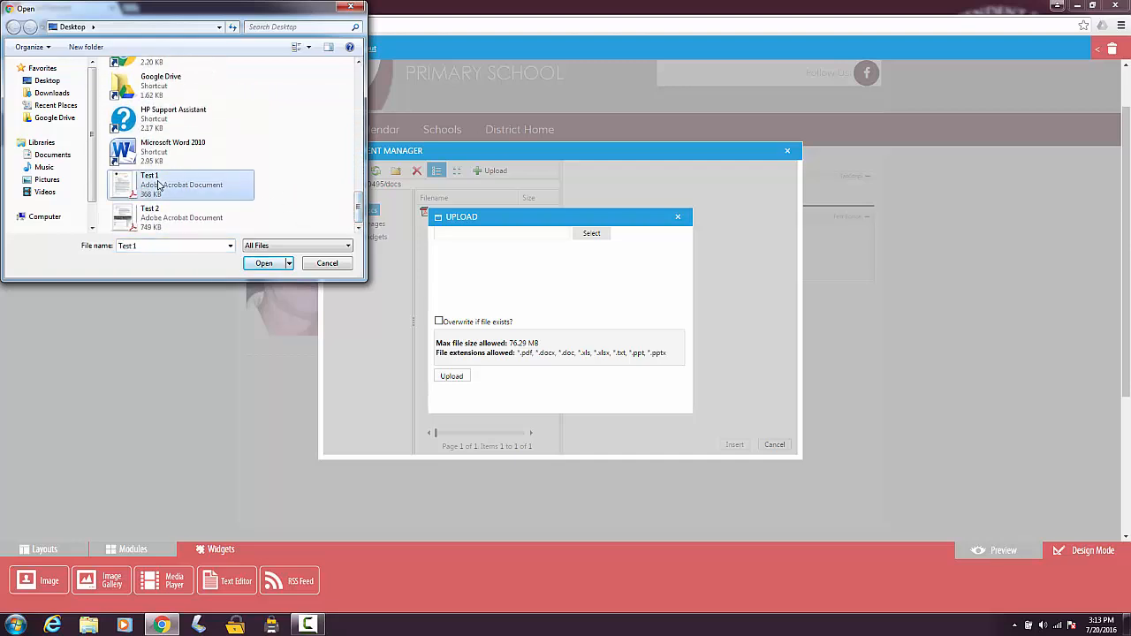
{"action": "left_click", "coordinate": [263, 264]}
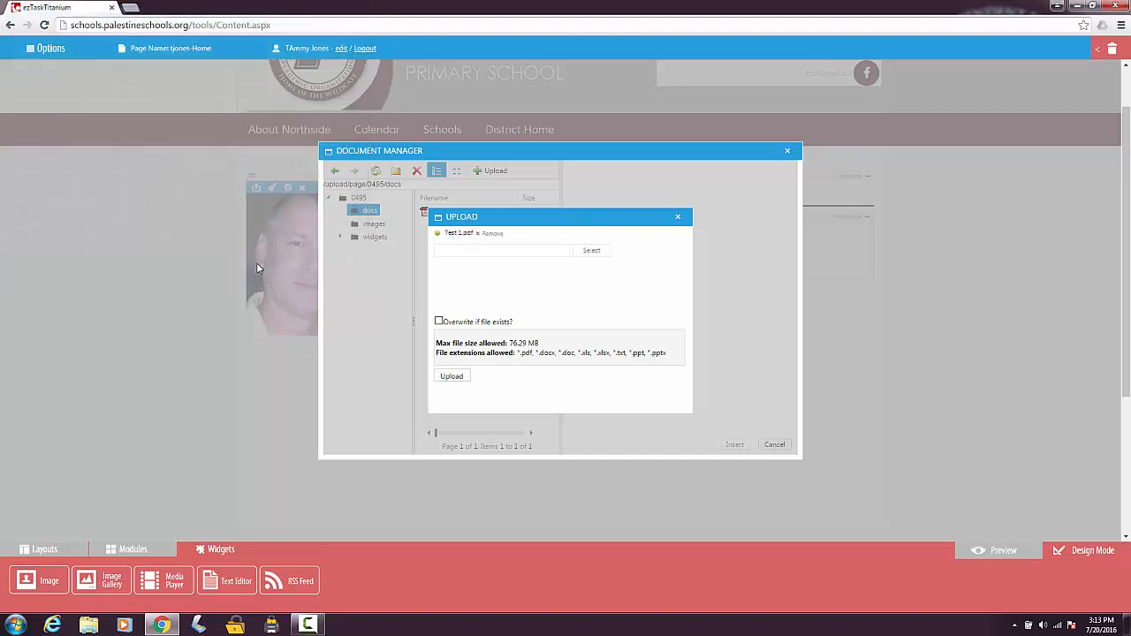
{"action": "left_click", "coordinate": [439, 321]}
{"action": "left_click", "coordinate": [457, 379]}
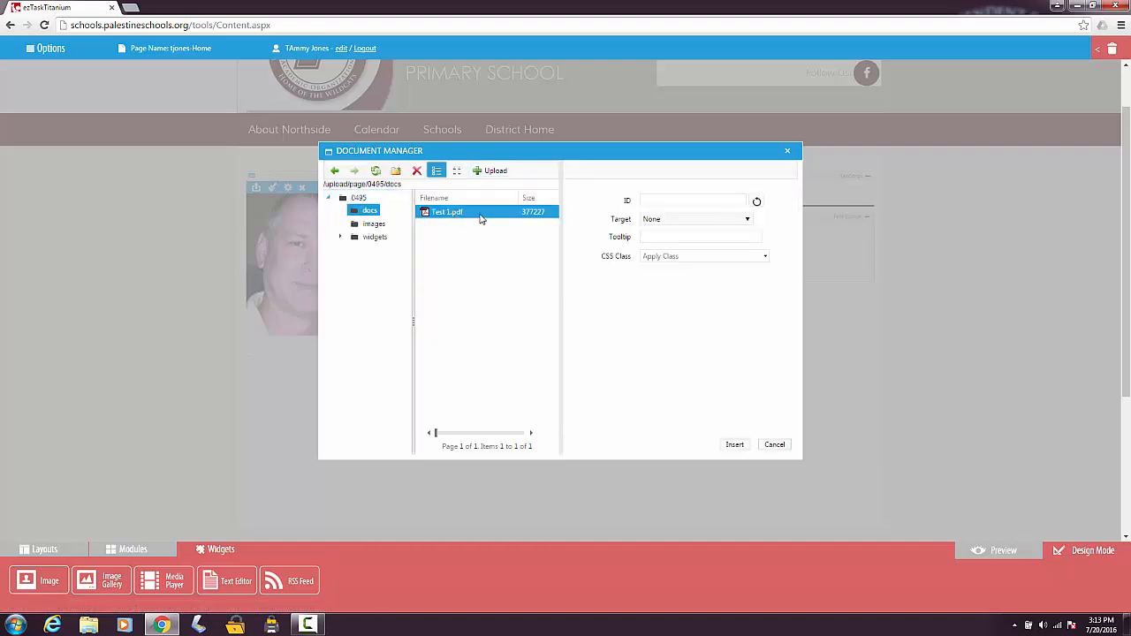
Insert Test 1.pdf as the target of the "Homework Assignment" hyperlink and save the editor's changes.
{"action": "left_click", "coordinate": [735, 445]}
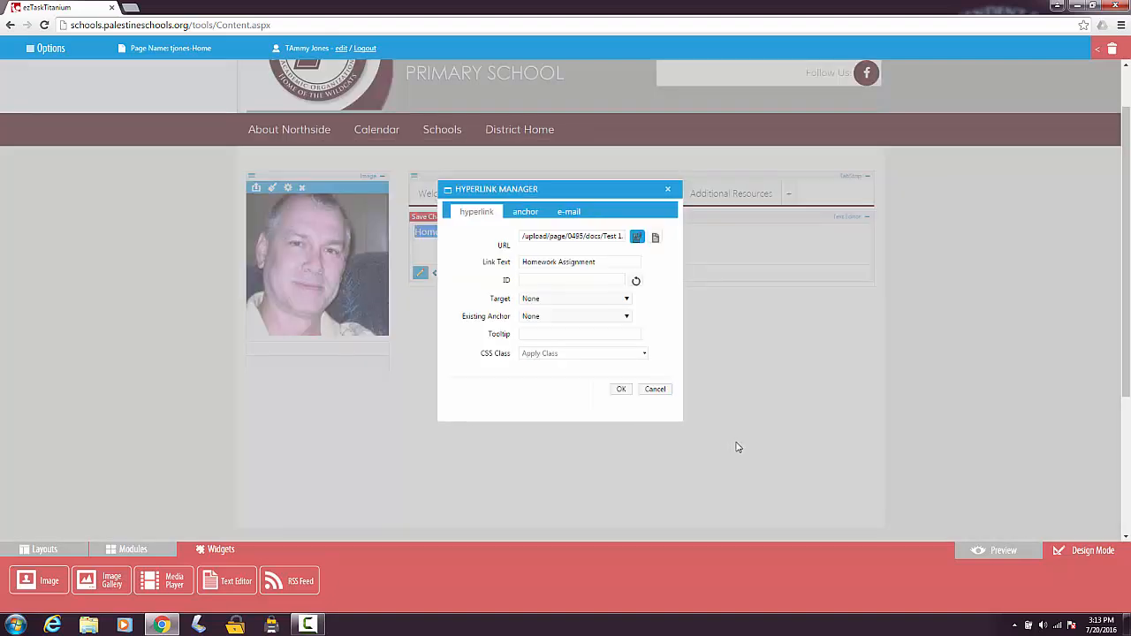
{"action": "left_click", "coordinate": [621, 390]}
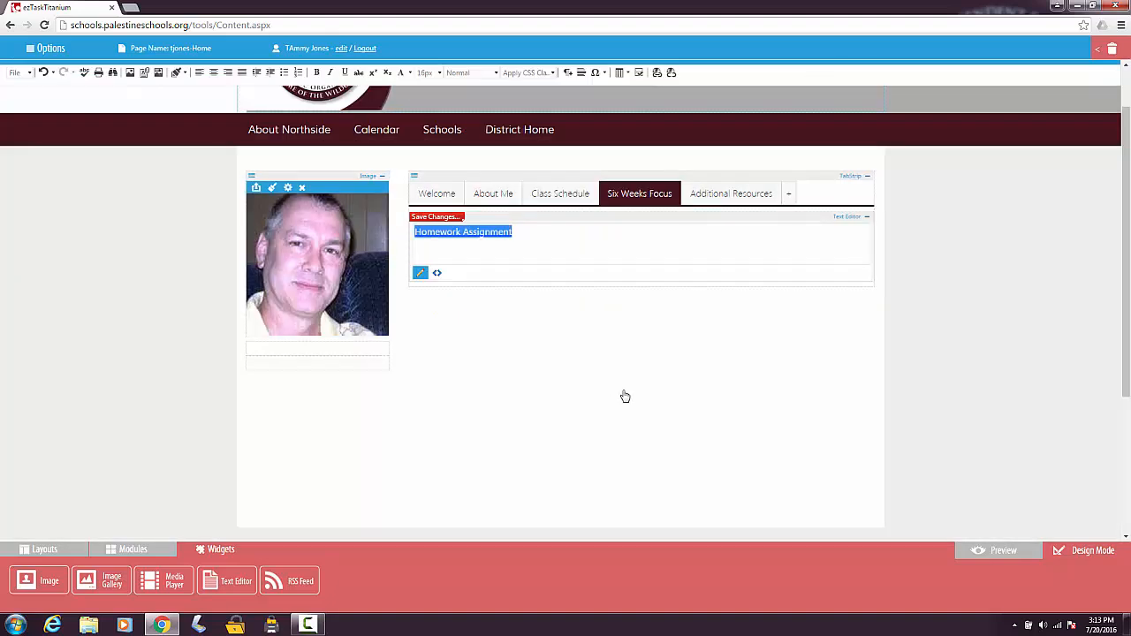
{"action": "left_click", "coordinate": [539, 232]}
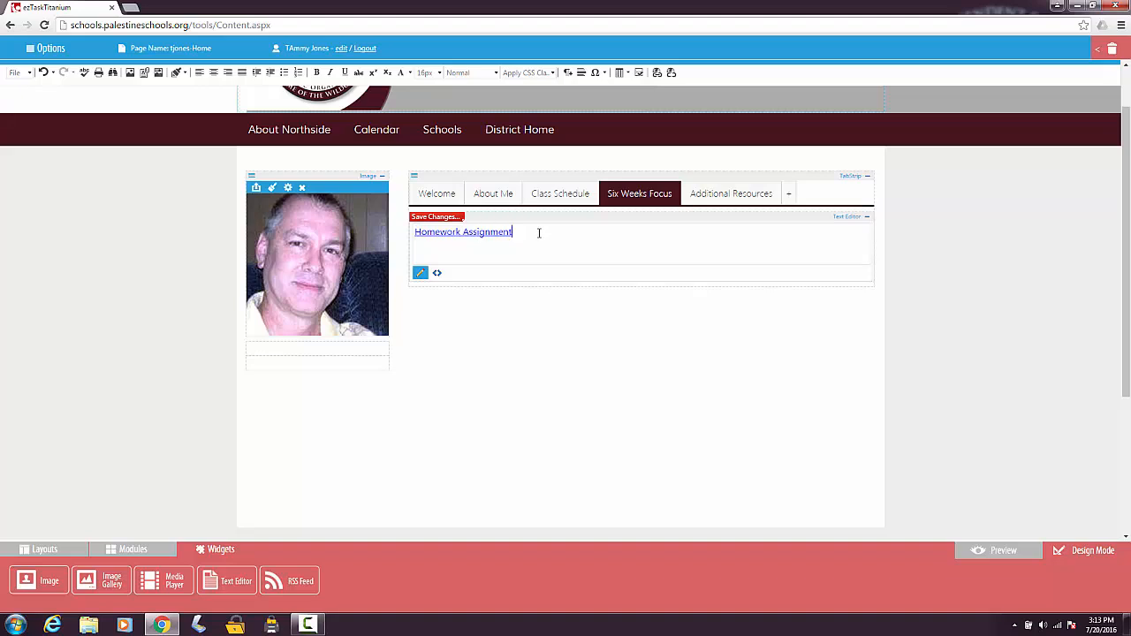
{"action": "left_click", "coordinate": [429, 224]}
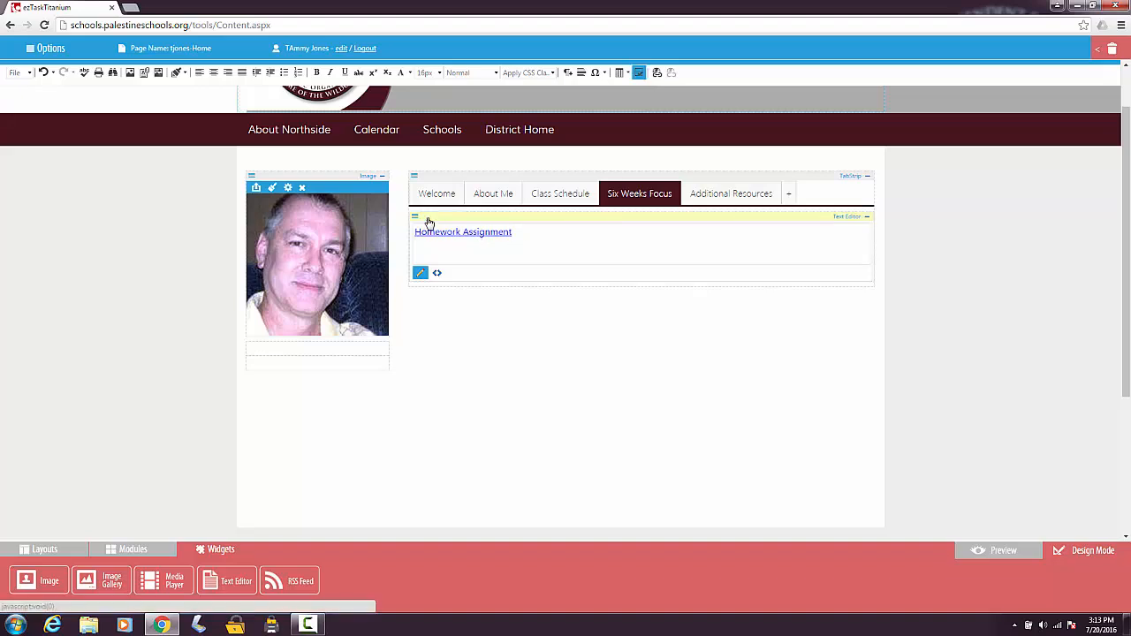
{"action": "left_click", "coordinate": [707, 195]}
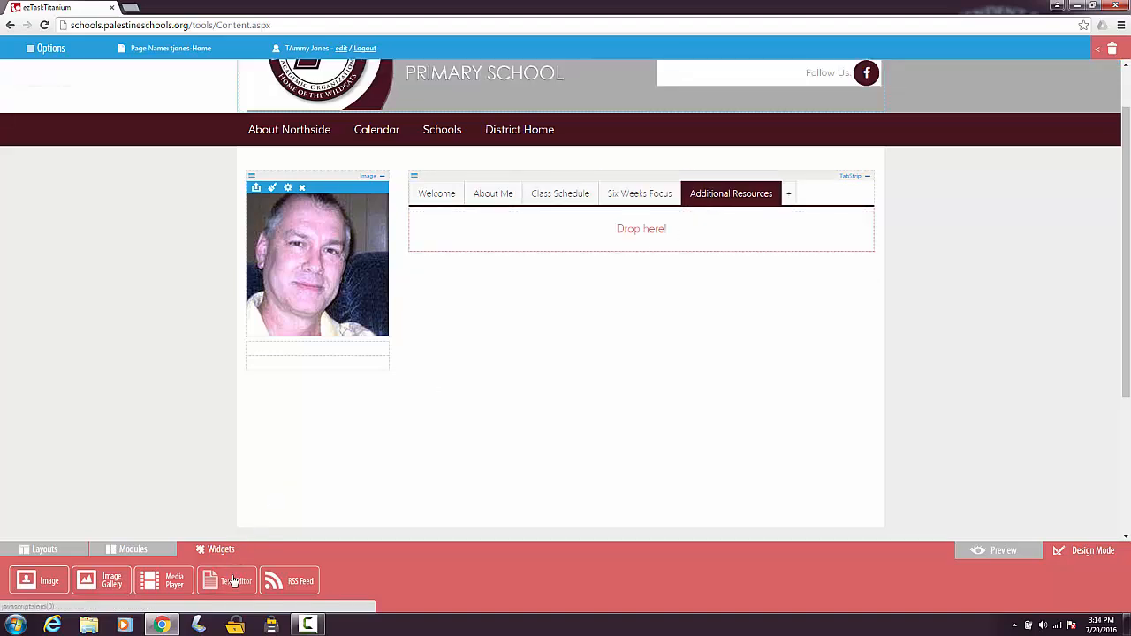
{"action": "left_click_drag", "start_coordinate": [233, 581], "coordinate": [626, 222]}
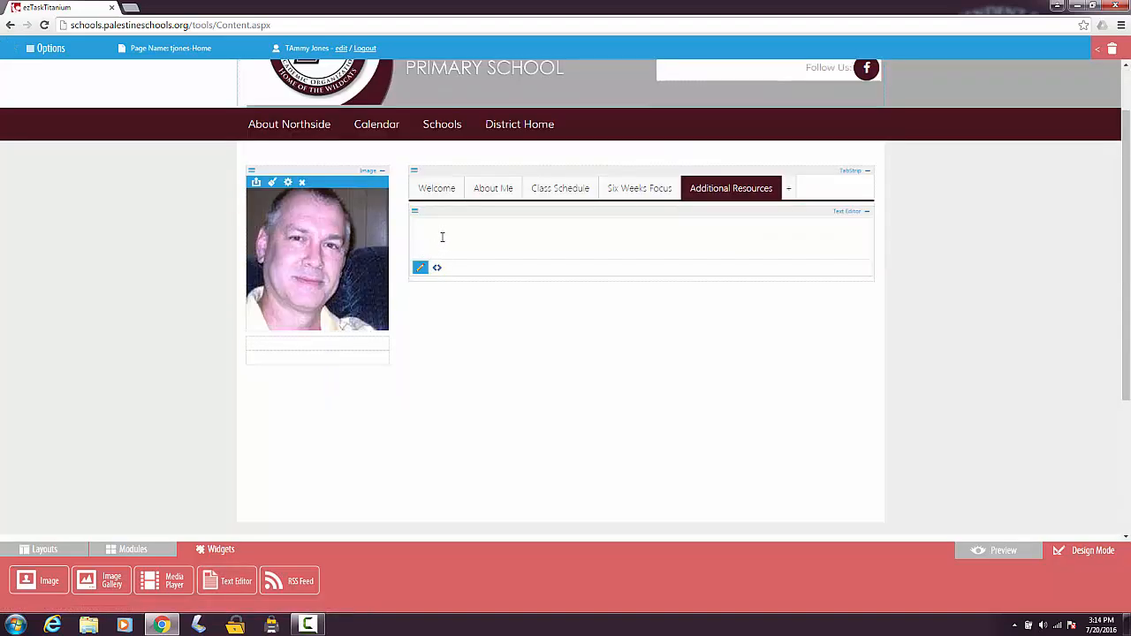
{"action": "left_click", "coordinate": [442, 237]}
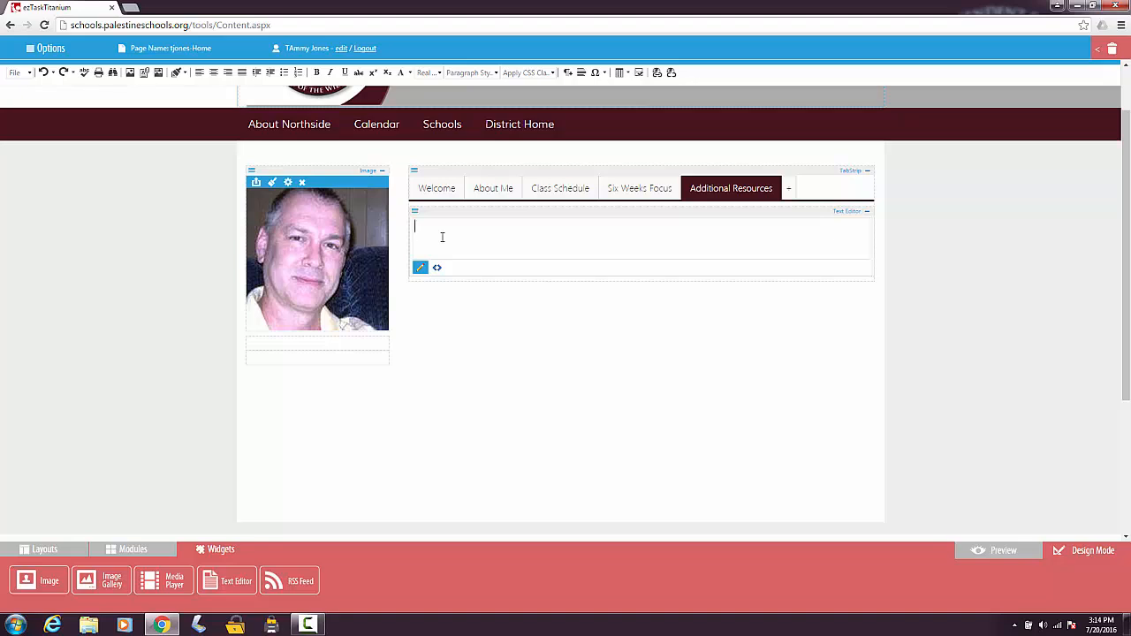
{"action": "left_click", "coordinate": [442, 237]}
{"action": "type", "text": "www."}
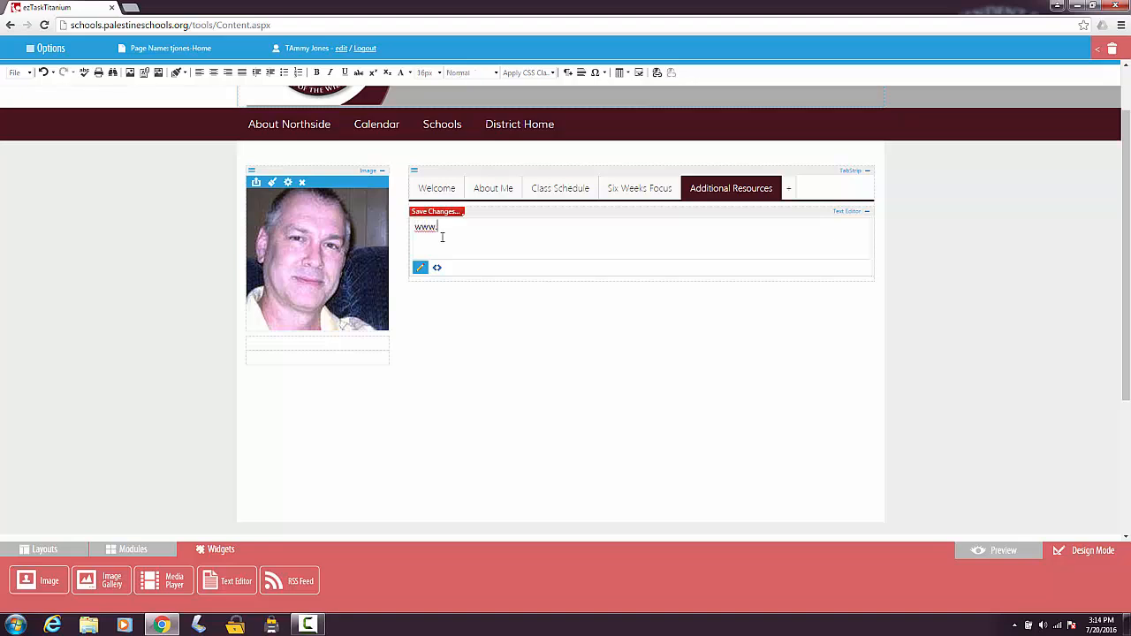
{"action": "type", "text": "google.com"}
{"action": "left_click_drag", "start_coordinate": [491, 229], "coordinate": [412, 232]}
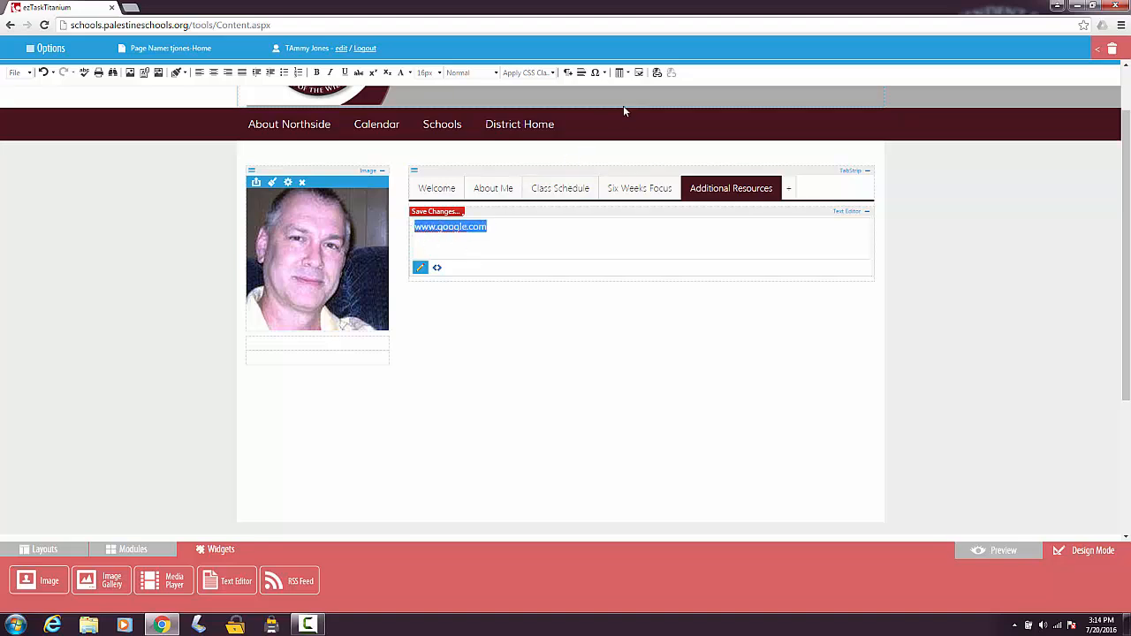
{"action": "left_click", "coordinate": [657, 72]}
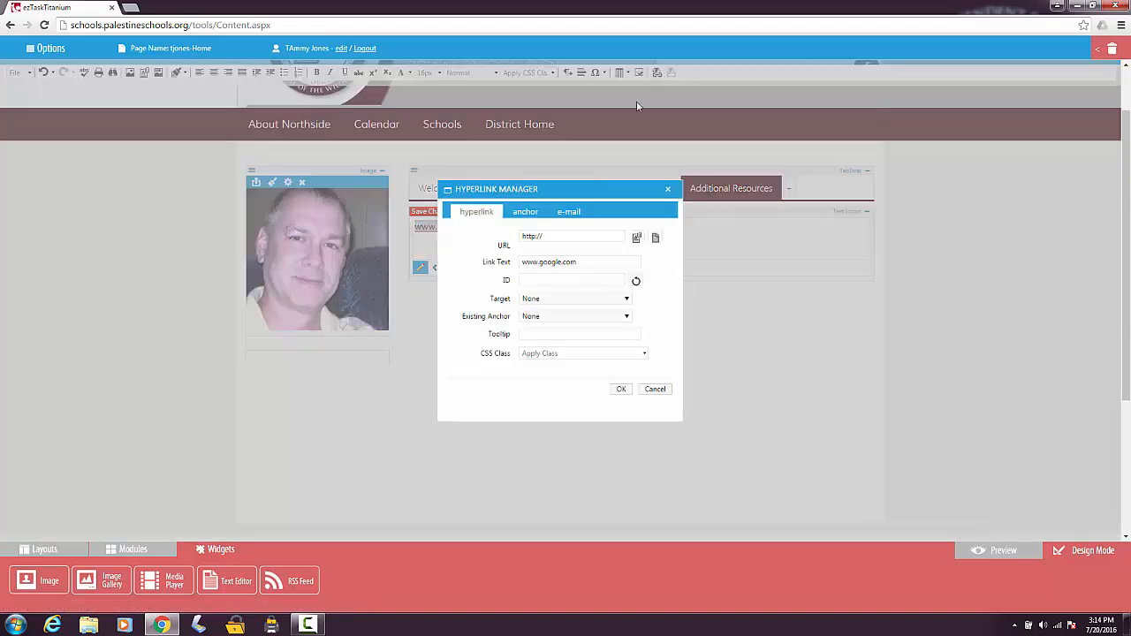
{"action": "left_click", "coordinate": [539, 237]}
{"action": "type", "text": "www.google.com"}
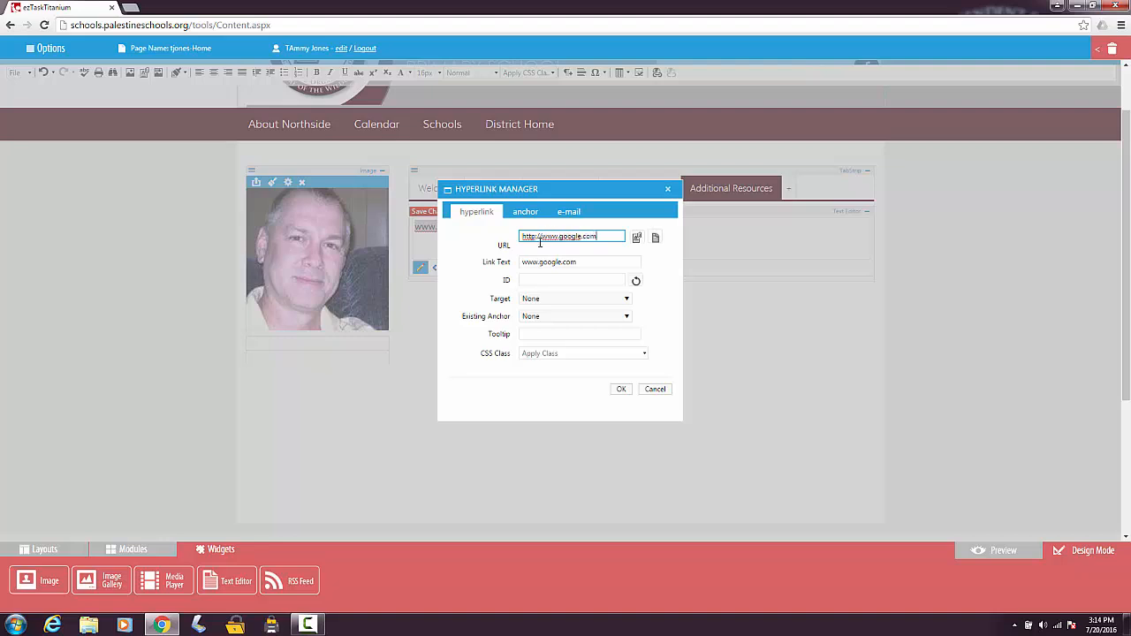
{"action": "left_click", "coordinate": [621, 389]}
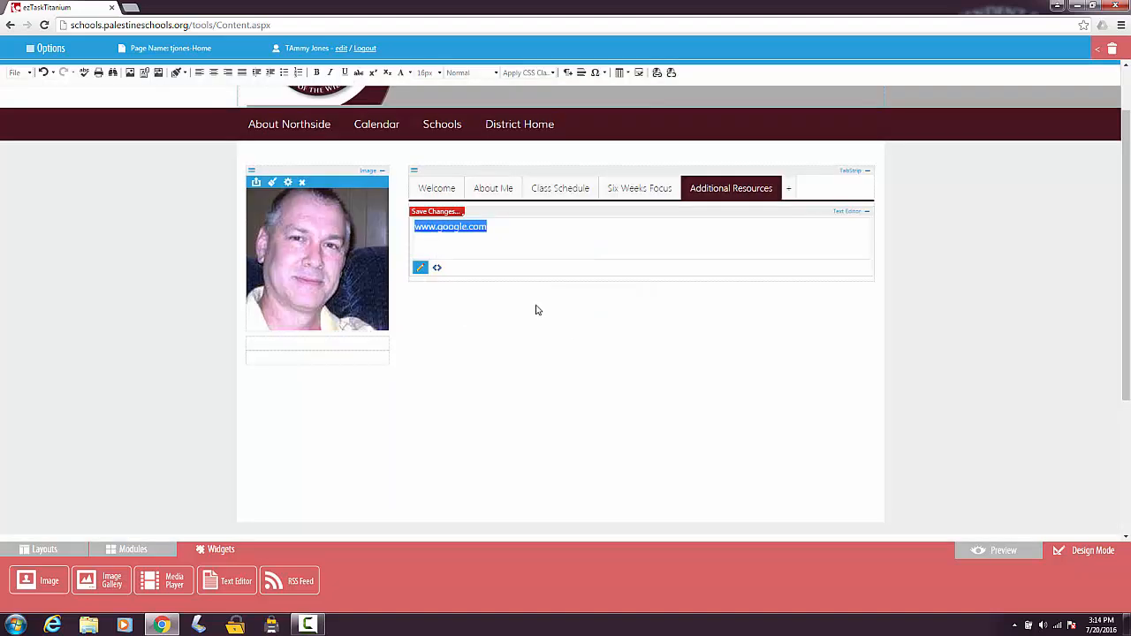
{"action": "left_click", "coordinate": [510, 239]}
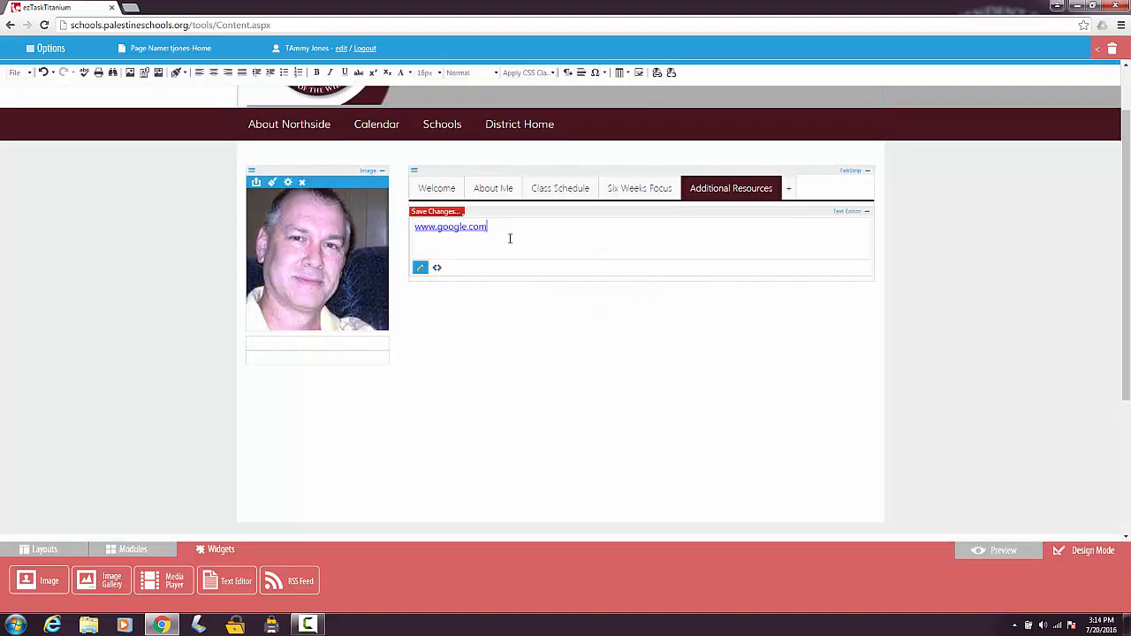
{"action": "left_click", "coordinate": [450, 213]}
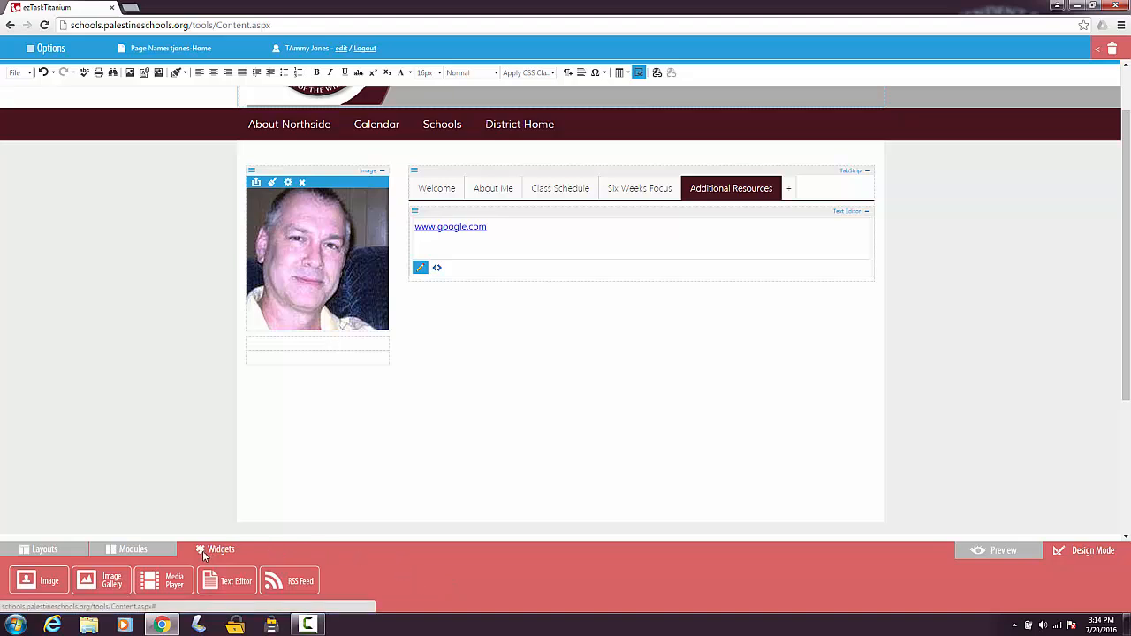
Place an Image widget below the tab strip and view it with the About Me, Class Schedule and Welcome tabs open.
{"action": "left_click", "coordinate": [131, 549]}
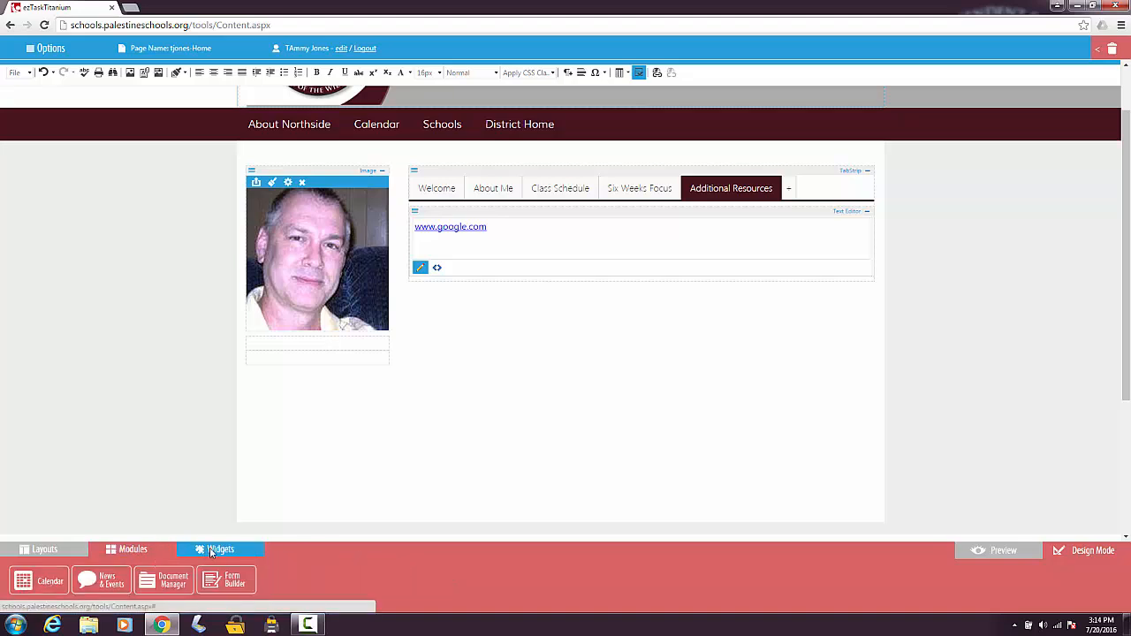
{"action": "left_click", "coordinate": [211, 551]}
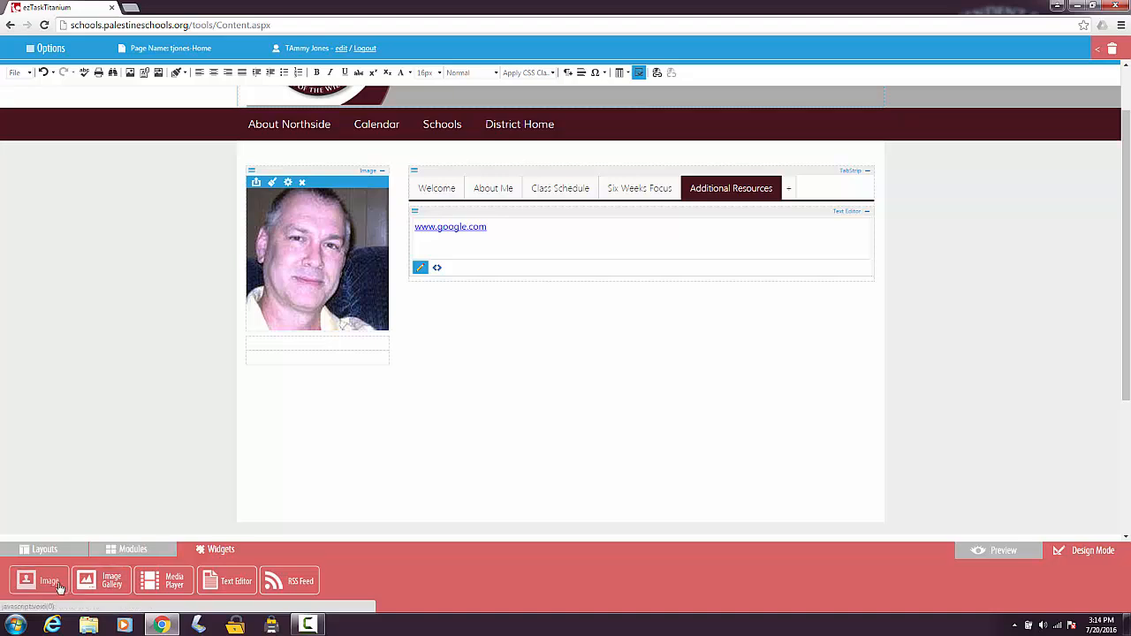
{"action": "mouse_move", "coordinate": [46, 585]}
{"action": "left_mouse_down"}
{"action": "mouse_move", "coordinate": [147, 524]}
{"action": "mouse_move", "coordinate": [30, 590]}
{"action": "left_mouse_up"}
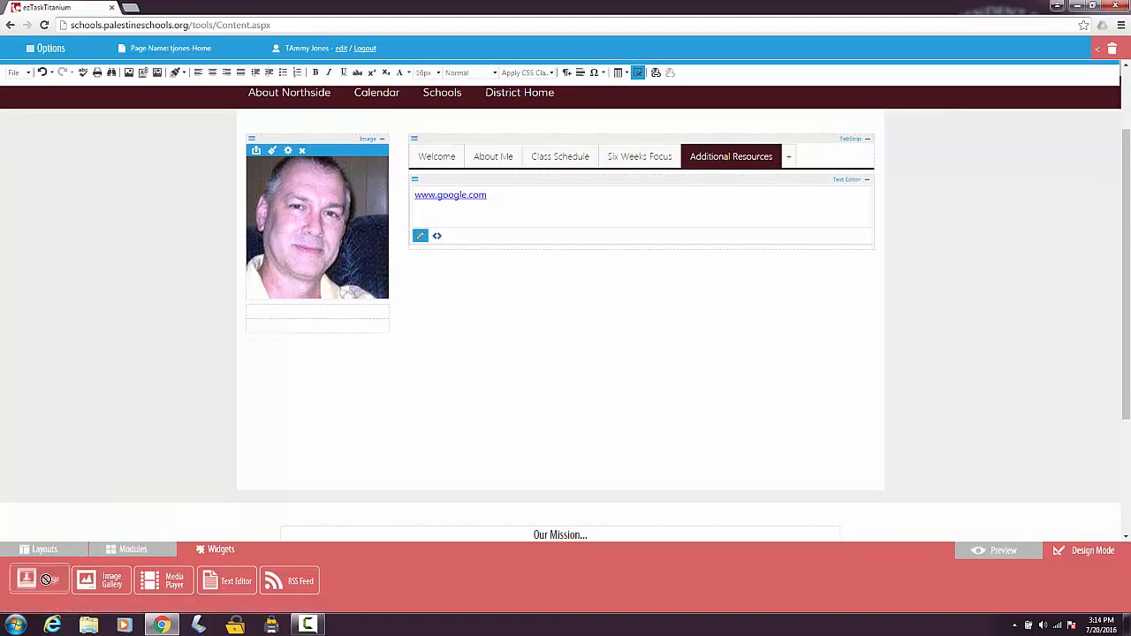
{"action": "left_click", "coordinate": [417, 159]}
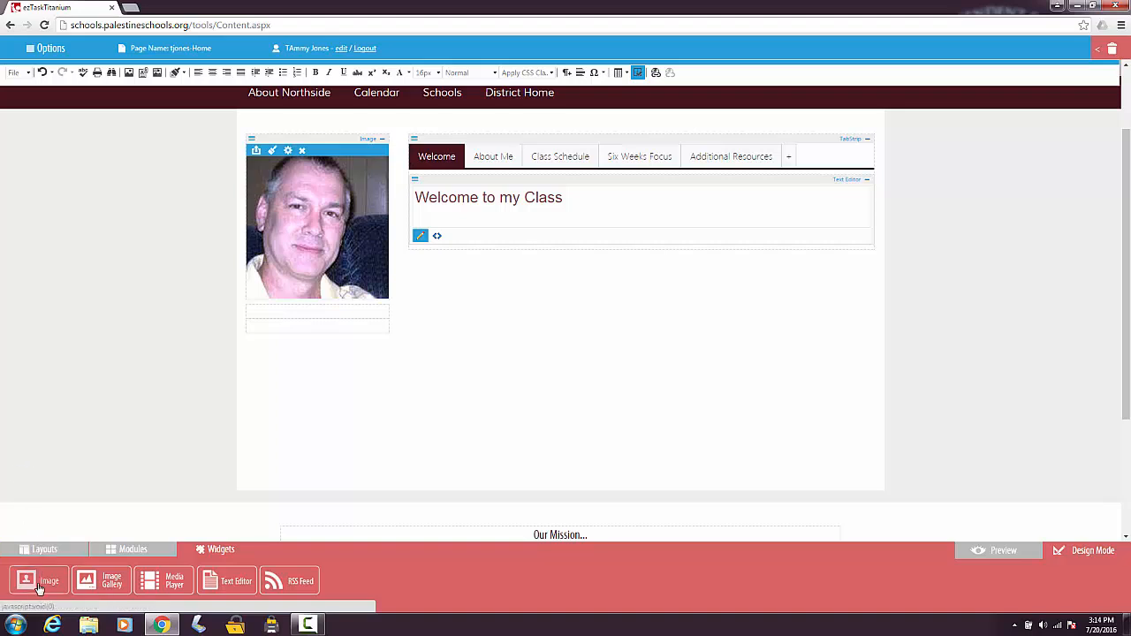
{"action": "left_click_drag", "start_coordinate": [39, 587], "coordinate": [540, 219]}
{"action": "mouse_move", "coordinate": [545, 222]}
{"action": "left_mouse_down"}
{"action": "mouse_move", "coordinate": [546, 209]}
{"action": "mouse_move", "coordinate": [545, 225]}
{"action": "left_mouse_up"}
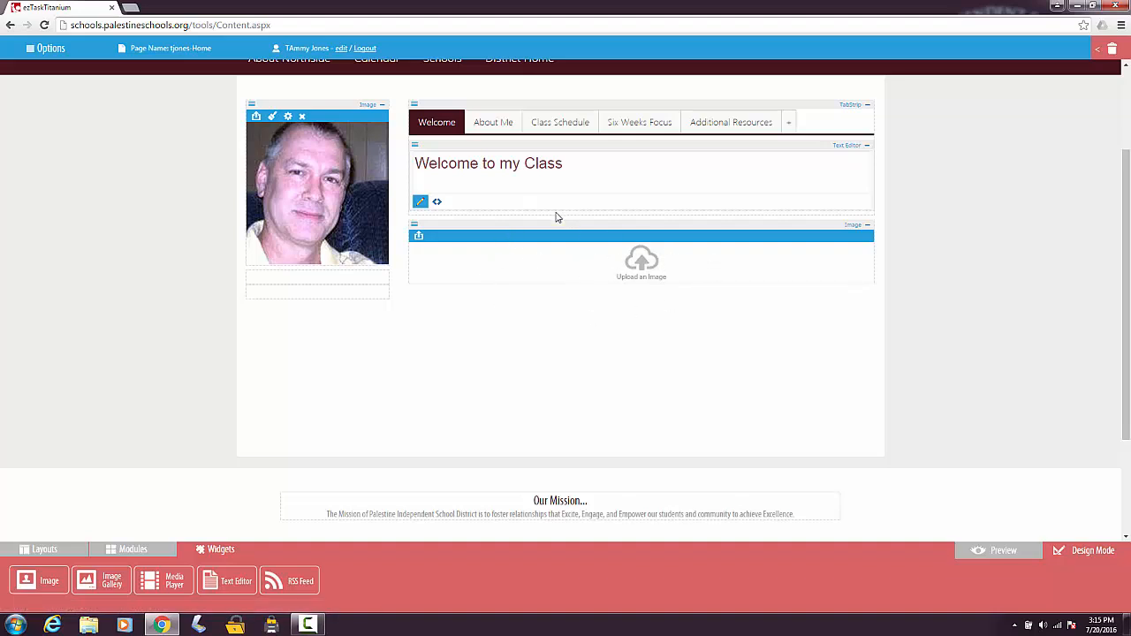
{"action": "left_click", "coordinate": [486, 124]}
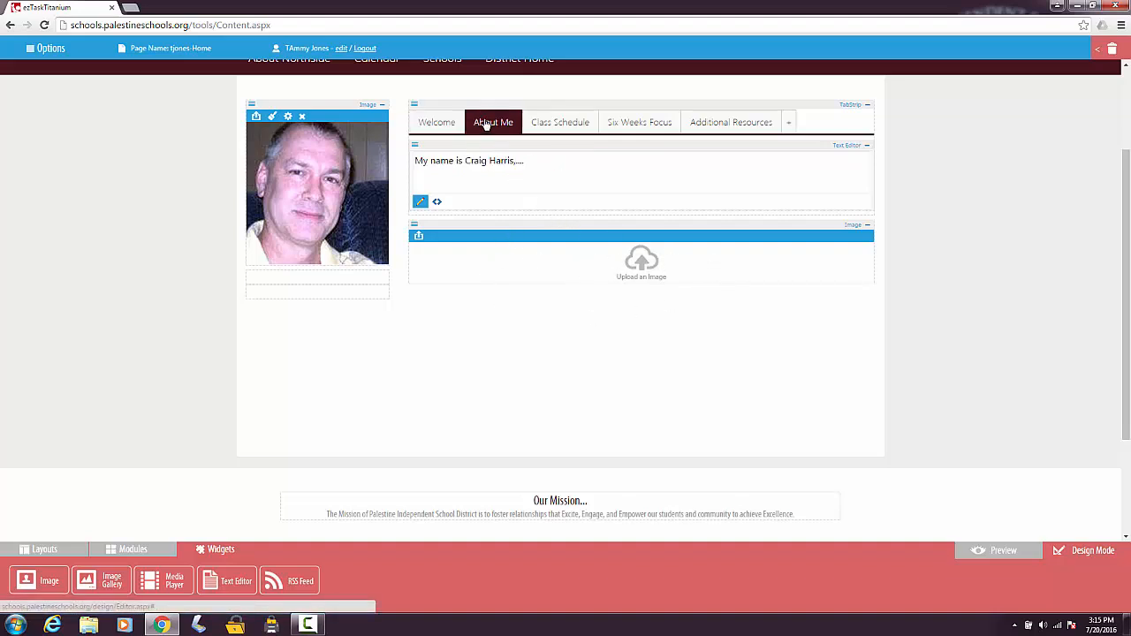
{"action": "left_click", "coordinate": [550, 121]}
{"action": "left_click", "coordinate": [435, 126]}
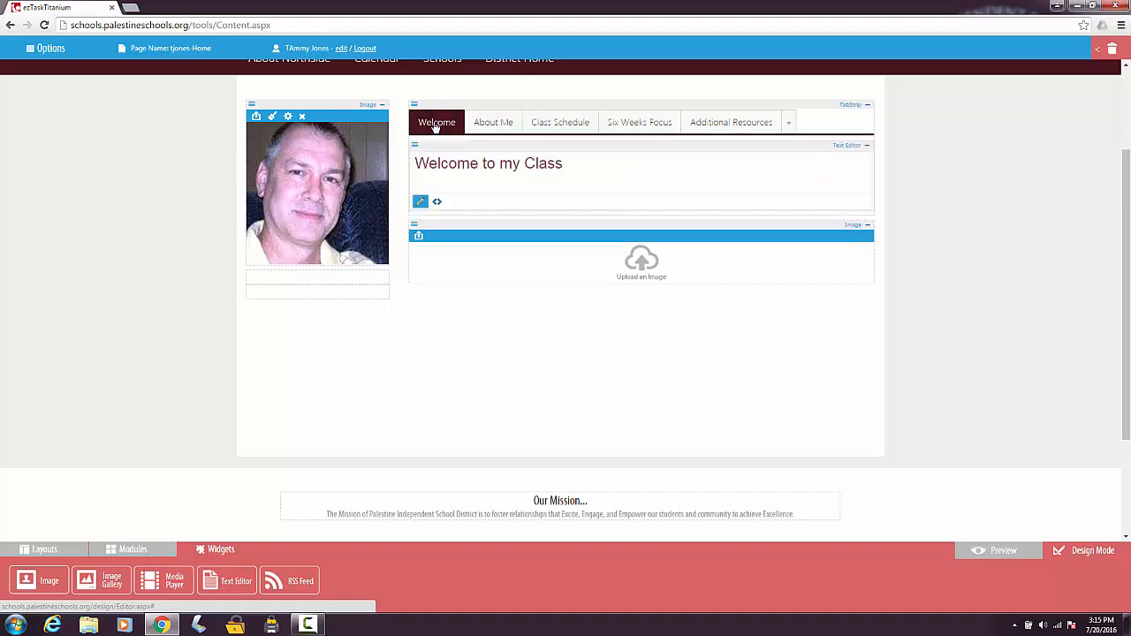
Upload the beach JPEG from the Desktop into the new Image widget and apply the original image size option.
{"action": "left_click", "coordinate": [639, 260]}
{"action": "left_click", "coordinate": [574, 288]}
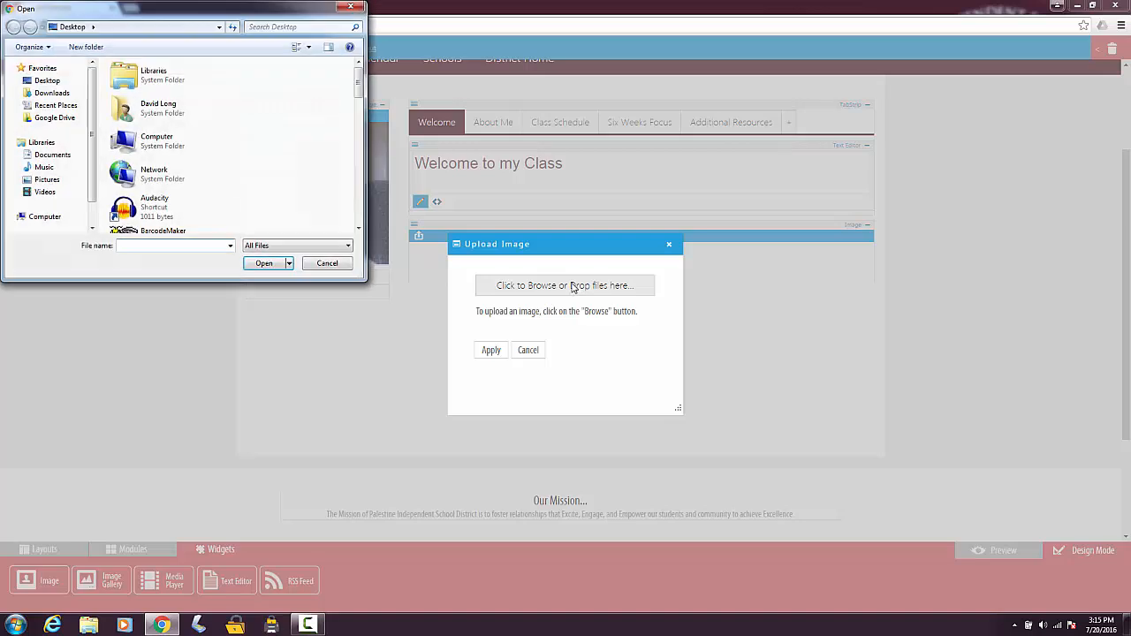
{"action": "scroll", "coordinate": [238, 97], "scroll_direction": "down", "scroll_amount": 10}
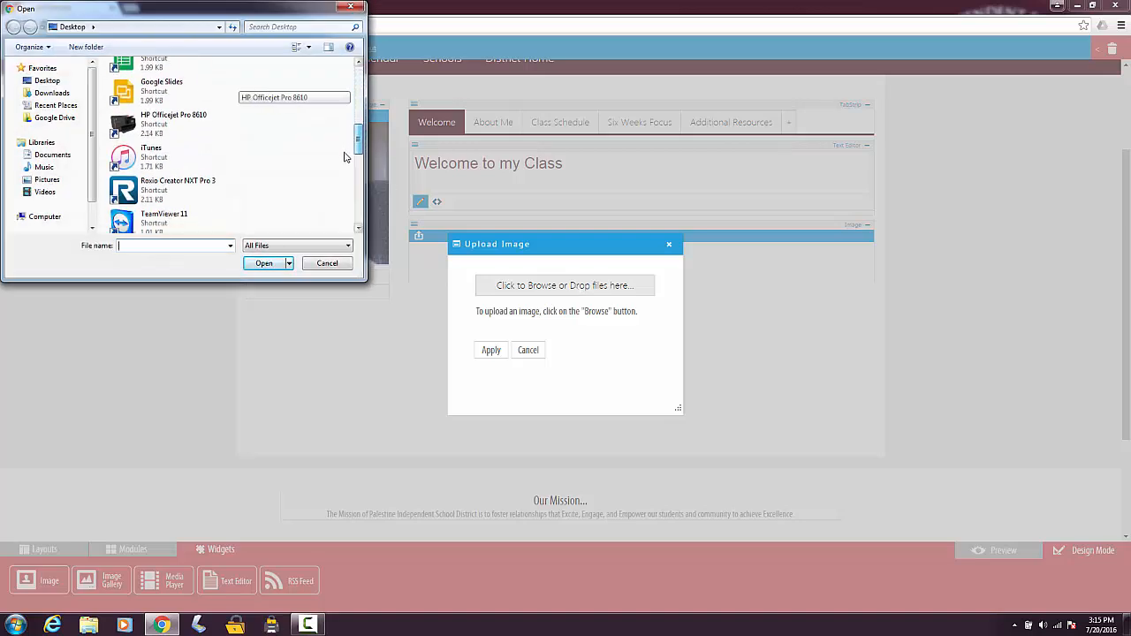
{"action": "left_click", "coordinate": [177, 130]}
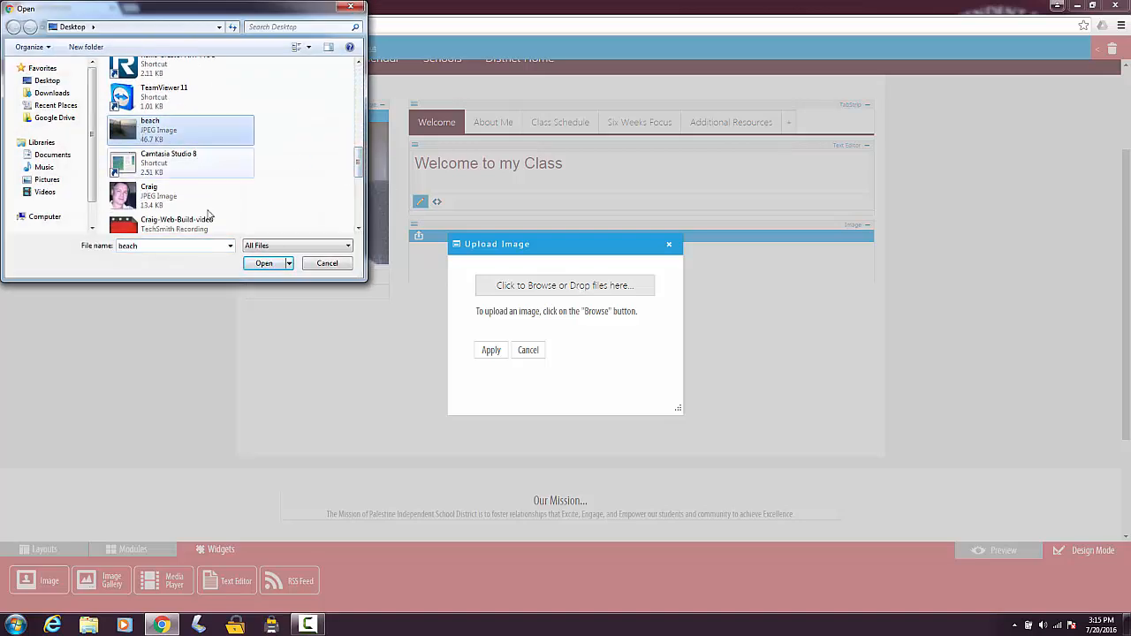
{"action": "left_click", "coordinate": [263, 263]}
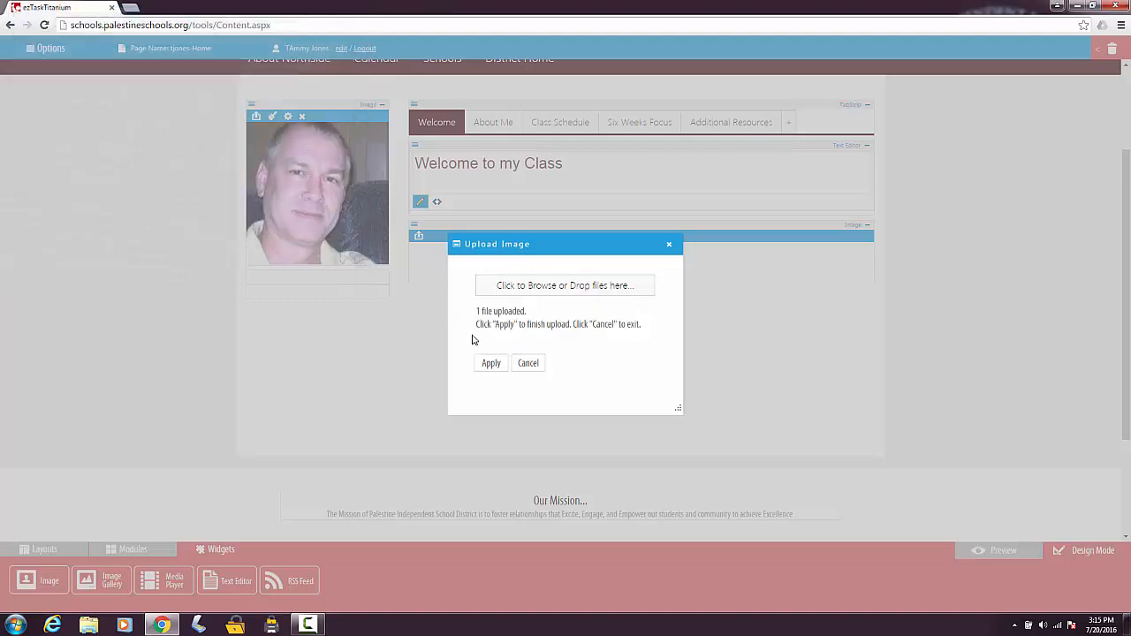
{"action": "left_click", "coordinate": [489, 365]}
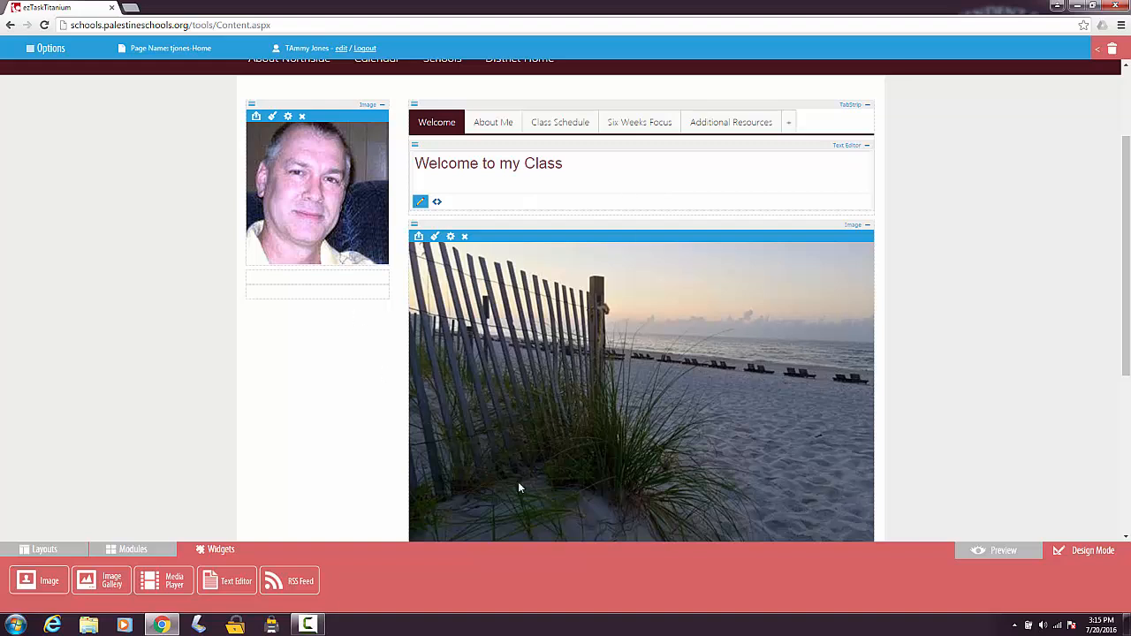
{"action": "left_click", "coordinate": [450, 238]}
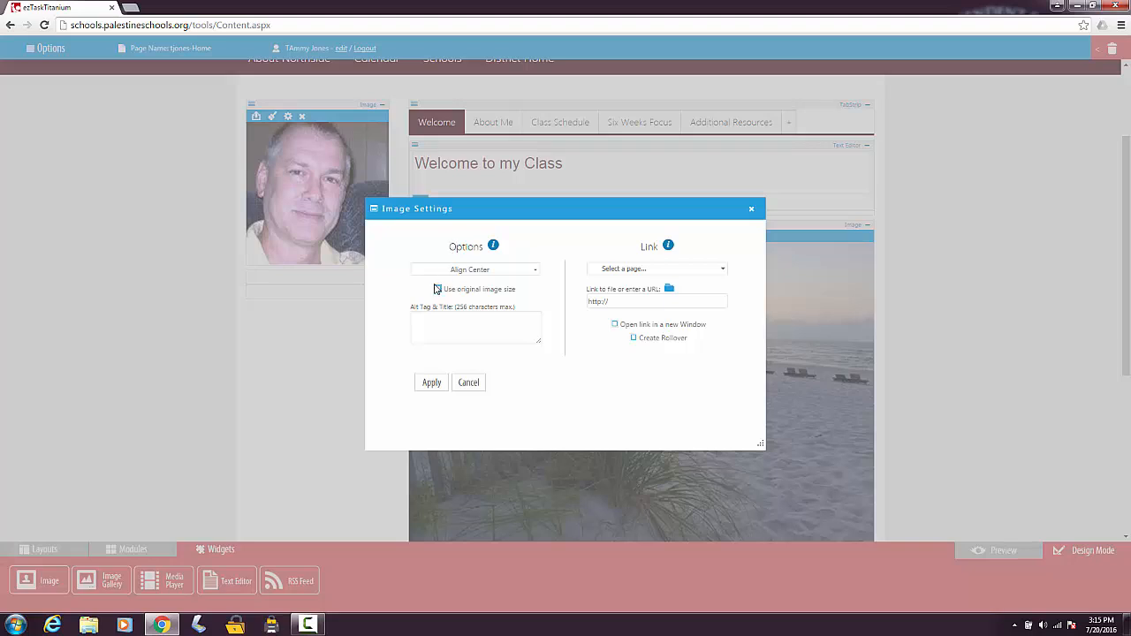
{"action": "left_click", "coordinate": [431, 383]}
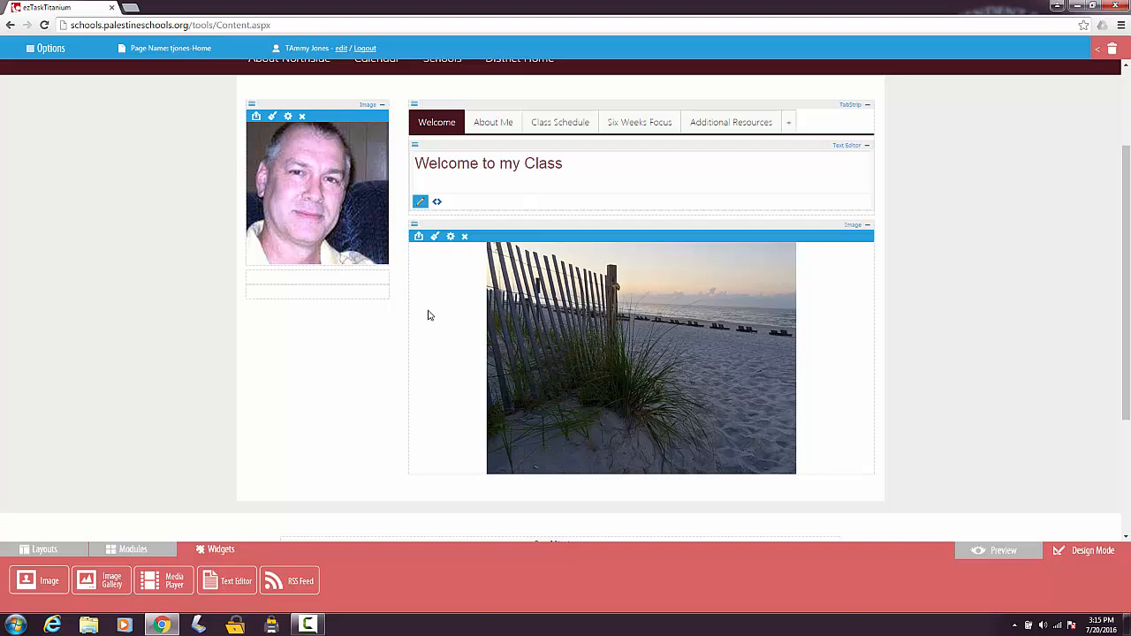
Resize the beach image to 80 percent in the image editor and save it as beach, overwriting the existing file.
{"action": "left_click", "coordinate": [434, 237]}
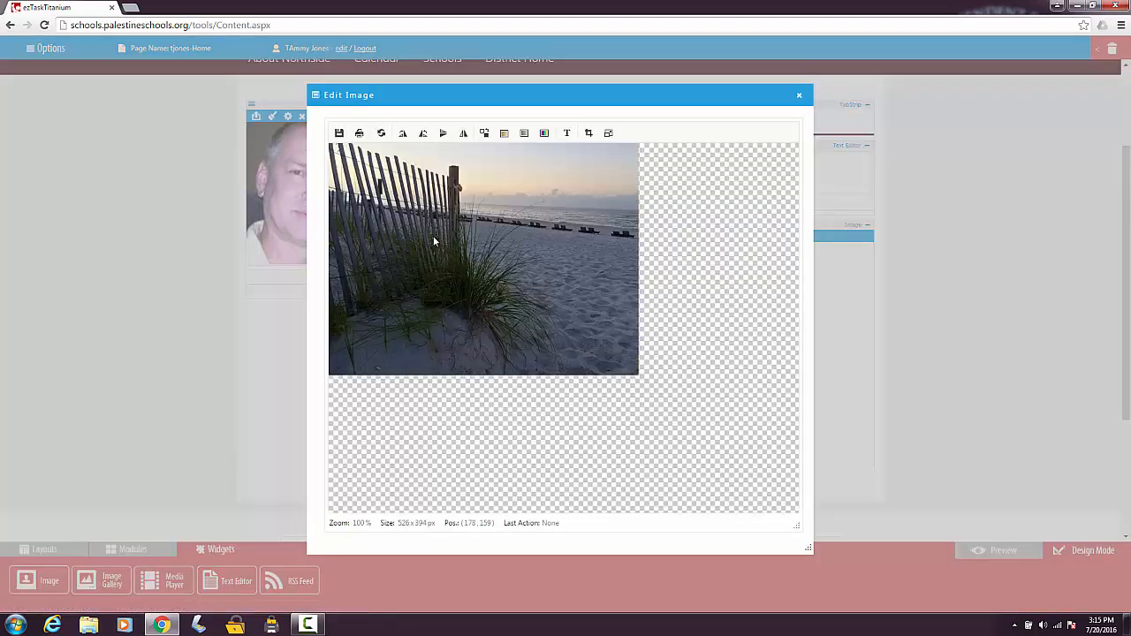
{"action": "left_click", "coordinate": [608, 134]}
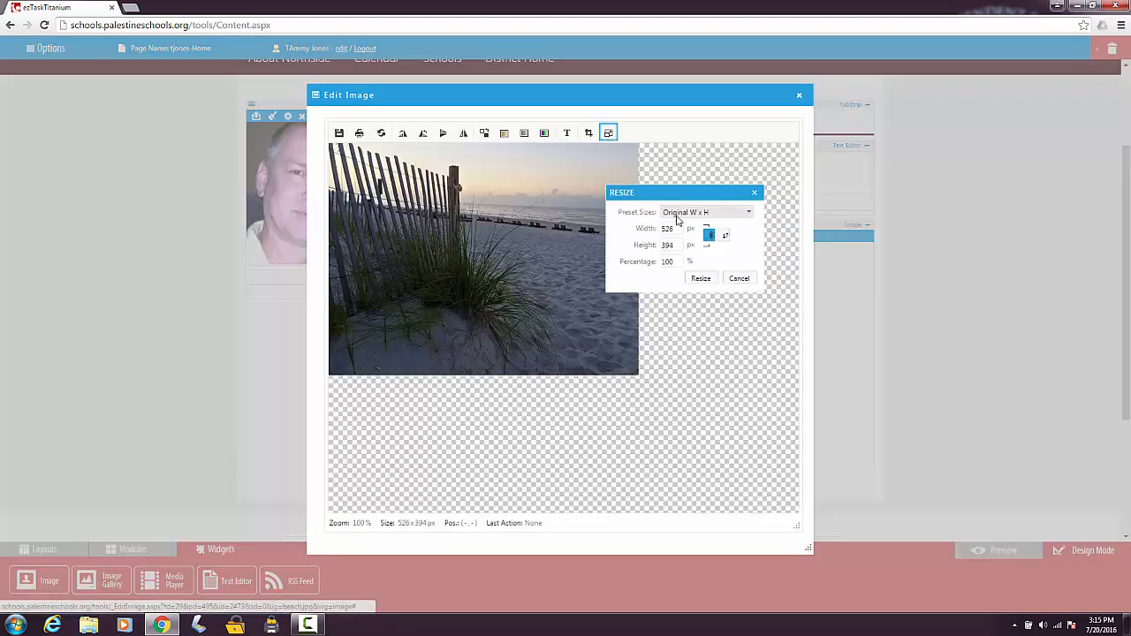
{"action": "left_click_drag", "start_coordinate": [673, 261], "coordinate": [658, 265]}
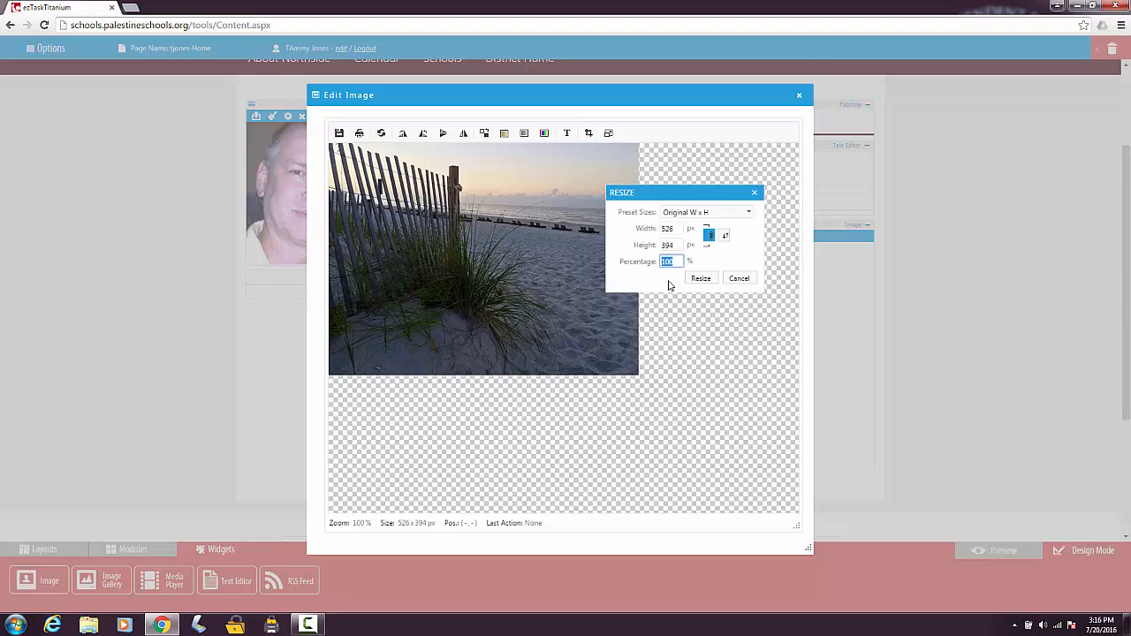
{"action": "type", "text": "80"}
{"action": "left_click", "coordinate": [700, 279]}
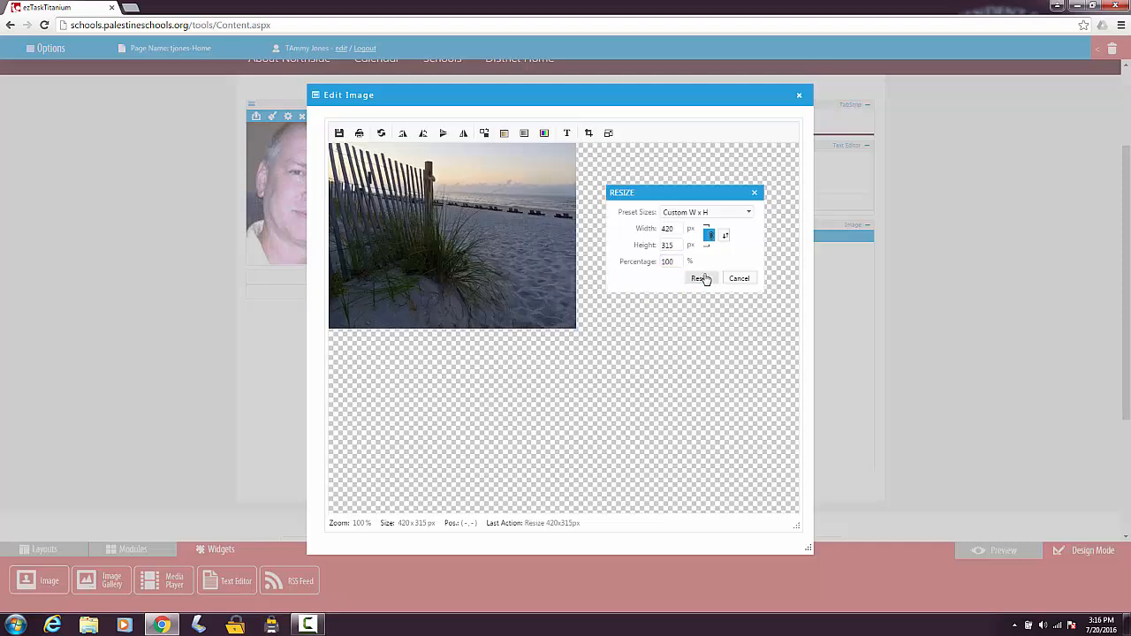
{"action": "left_click", "coordinate": [340, 134]}
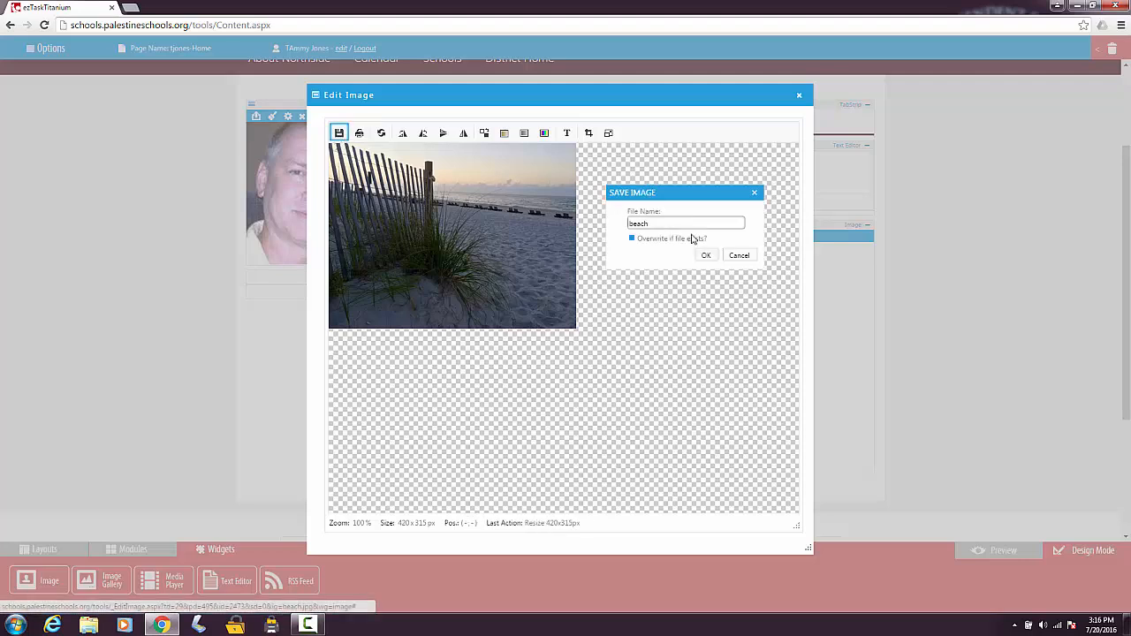
{"action": "left_click", "coordinate": [705, 256]}
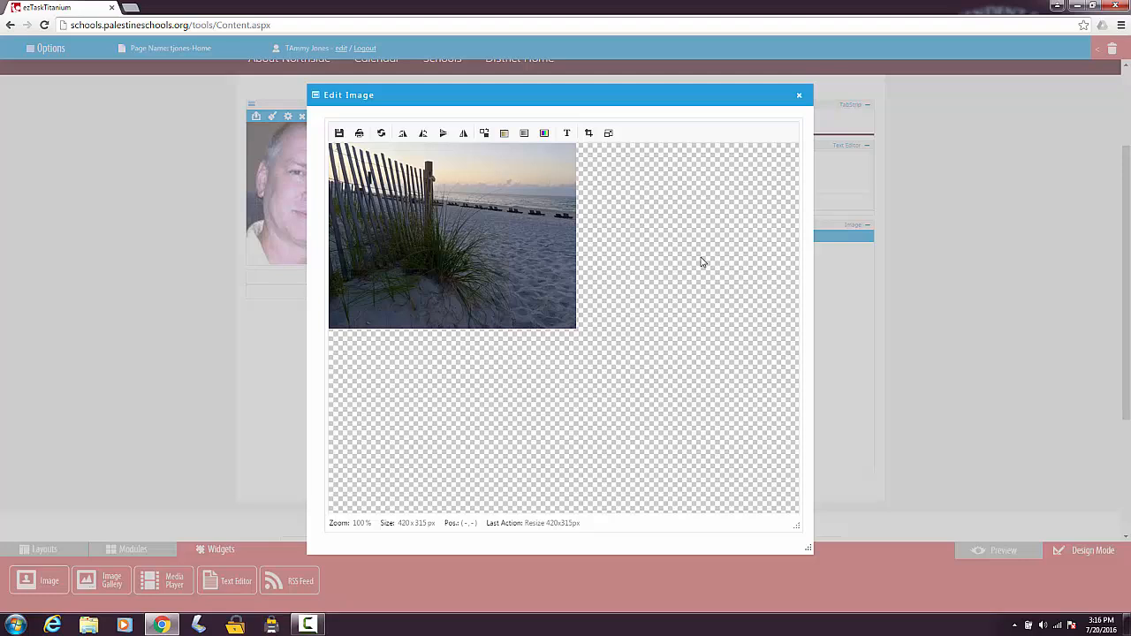
{"action": "left_click", "coordinate": [799, 97]}
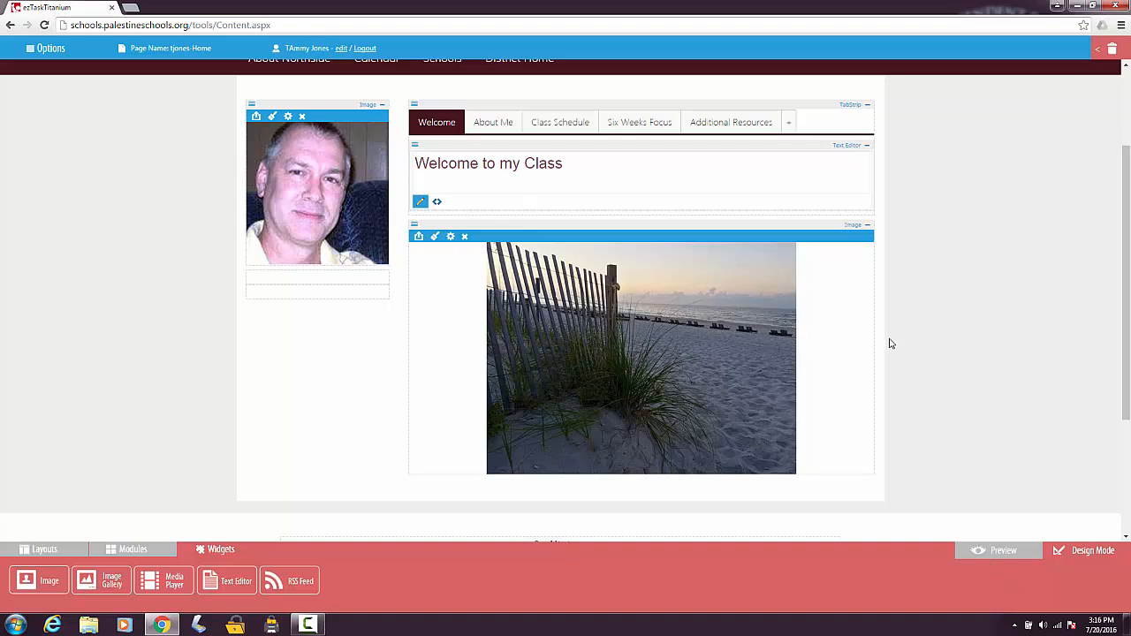
Preview the page and check the content of each tab, from About Me through Additional Resources and back to Welcome.
{"action": "left_click", "coordinate": [1019, 552]}
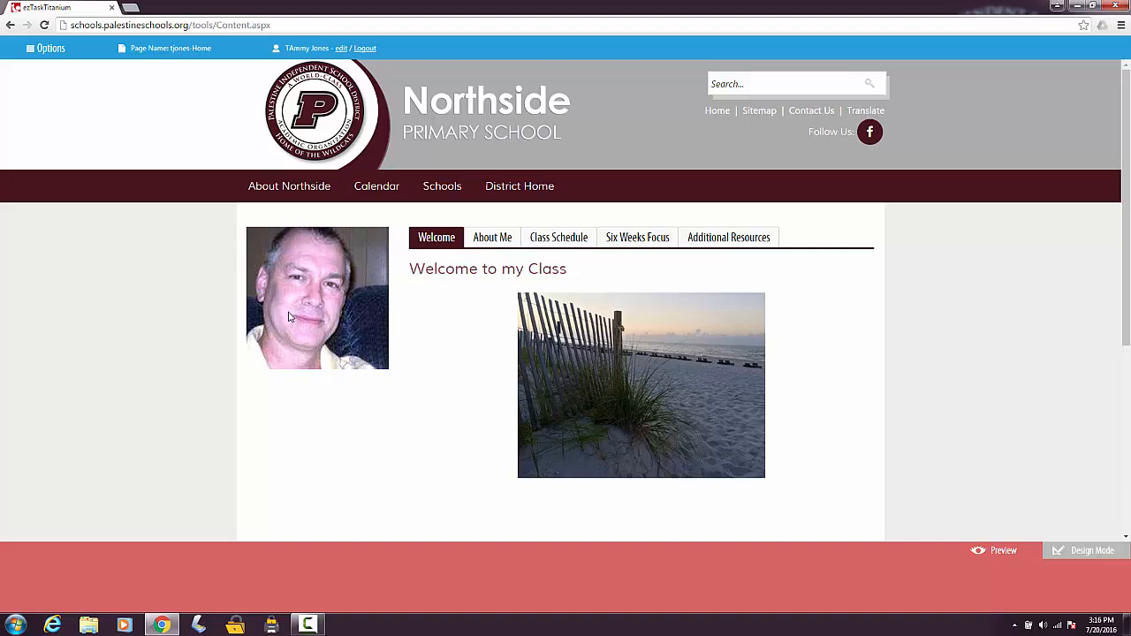
{"action": "left_click", "coordinate": [492, 237]}
{"action": "left_click", "coordinate": [543, 237]}
{"action": "left_click", "coordinate": [631, 241]}
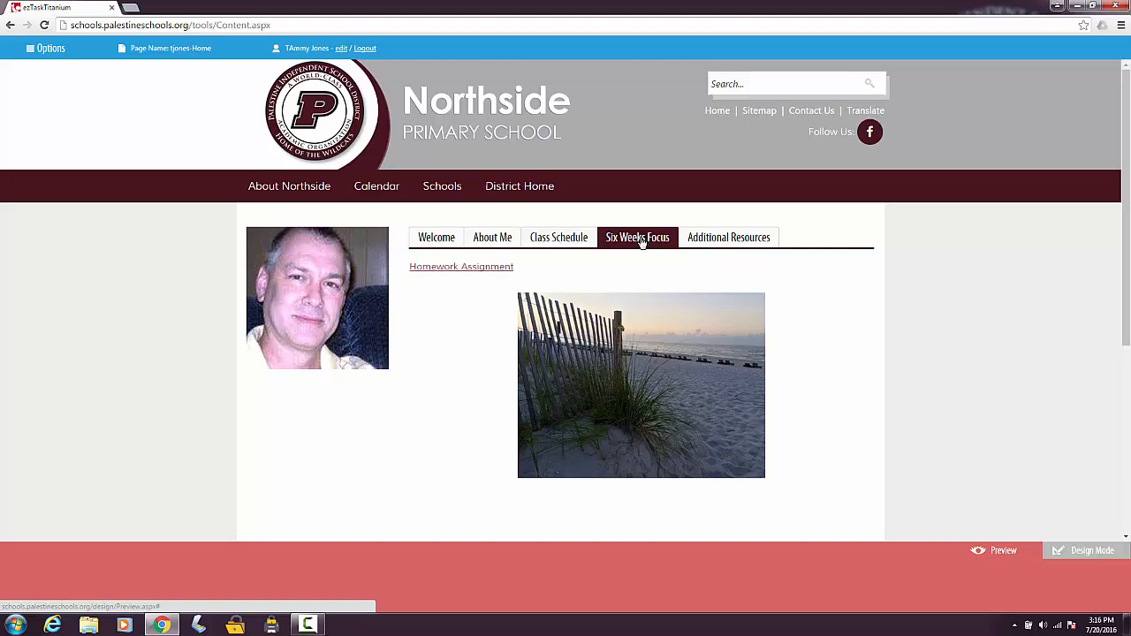
{"action": "left_click", "coordinate": [722, 240]}
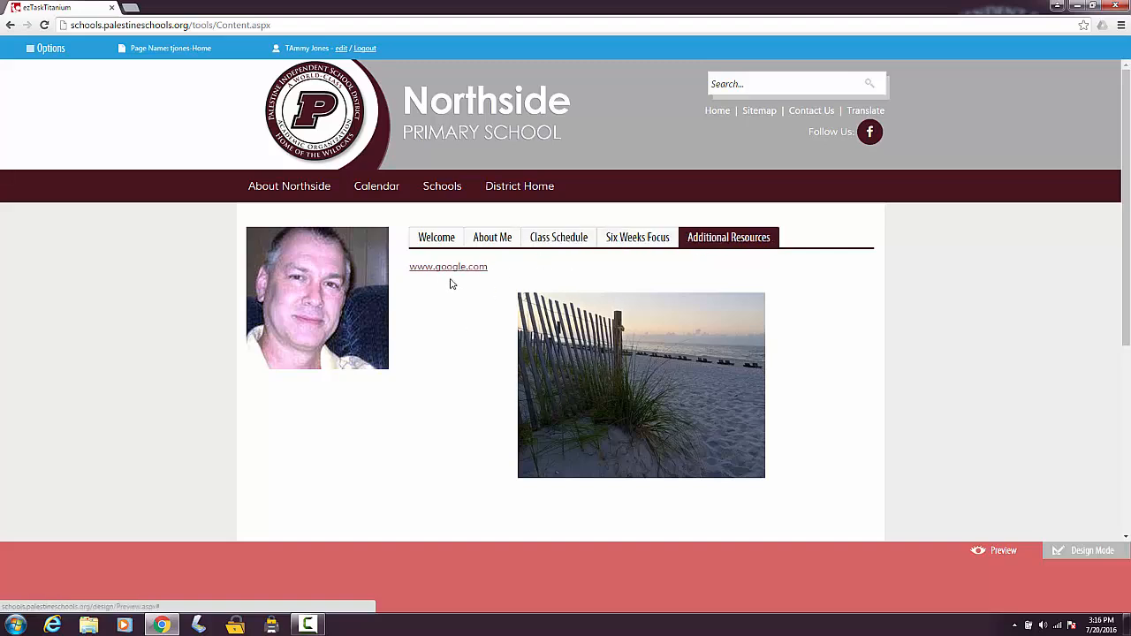
{"action": "left_click", "coordinate": [431, 239]}
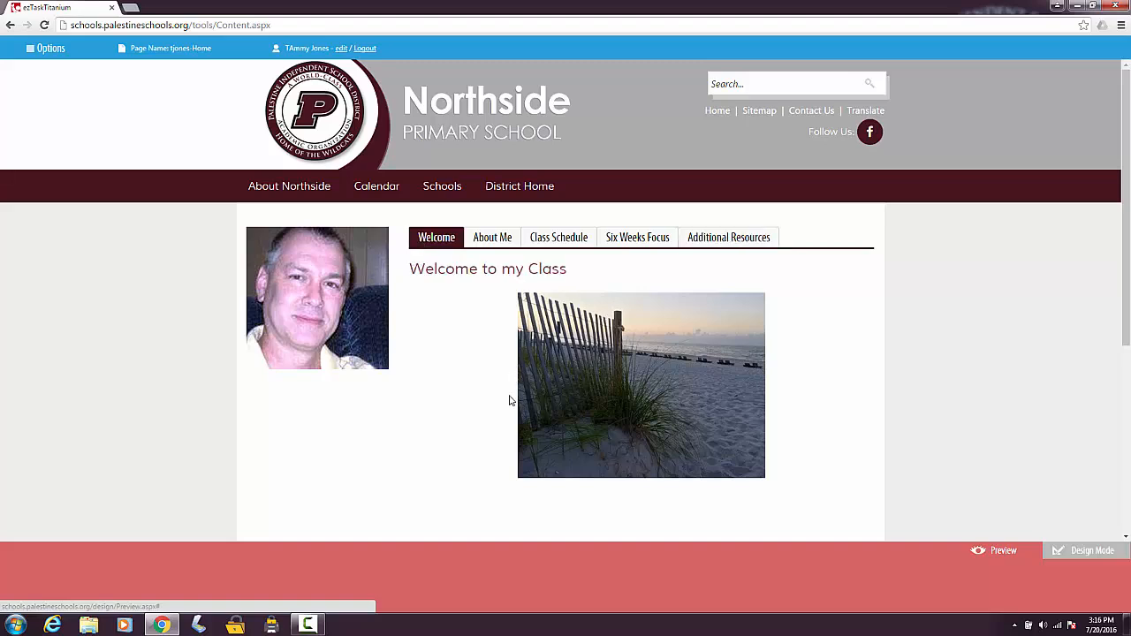
{"action": "scroll", "coordinate": [441, 384], "scroll_direction": "down", "scroll_amount": 2}
{"action": "scroll", "coordinate": [449, 386], "scroll_direction": "up", "scroll_amount": 2}
{"action": "left_click", "coordinate": [46, 51]}
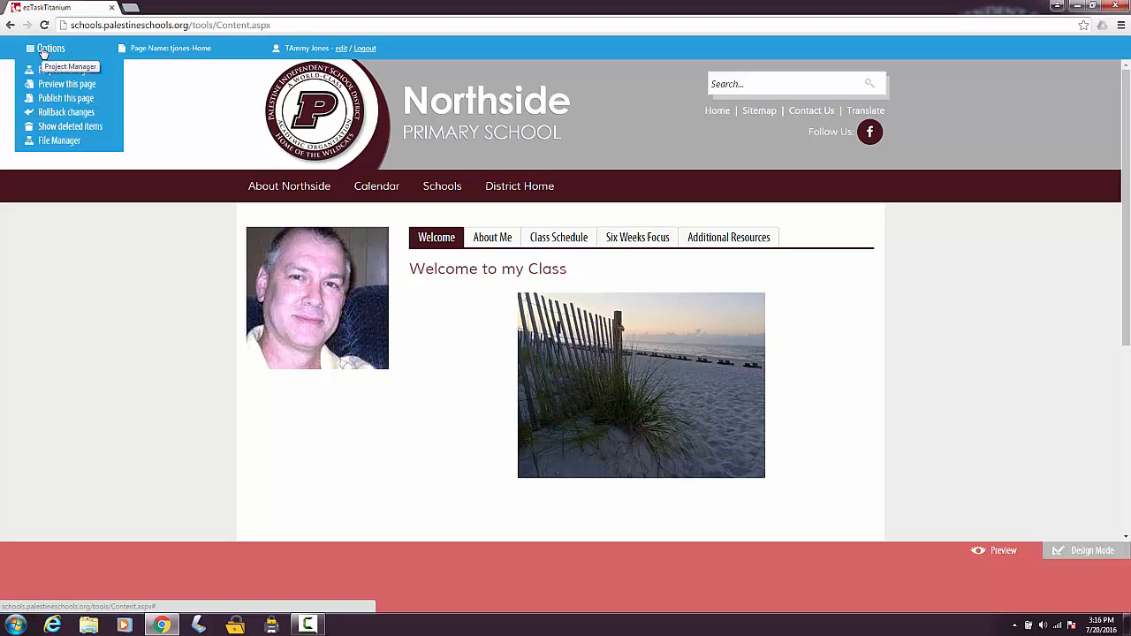
{"action": "left_click", "coordinate": [48, 99]}
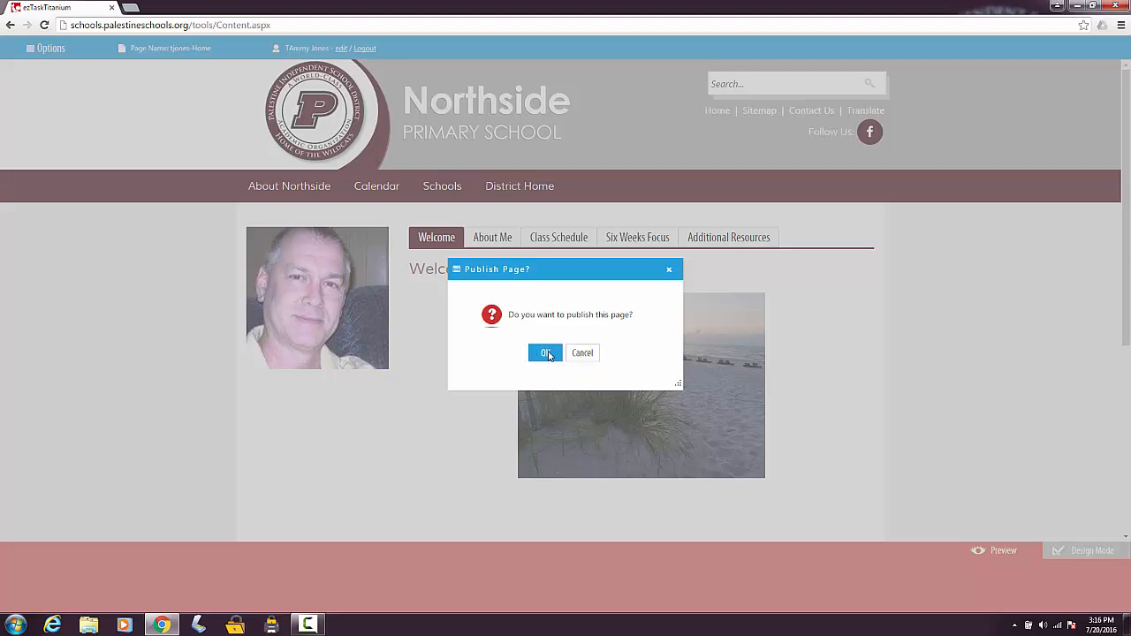
{"action": "left_click", "coordinate": [574, 354]}
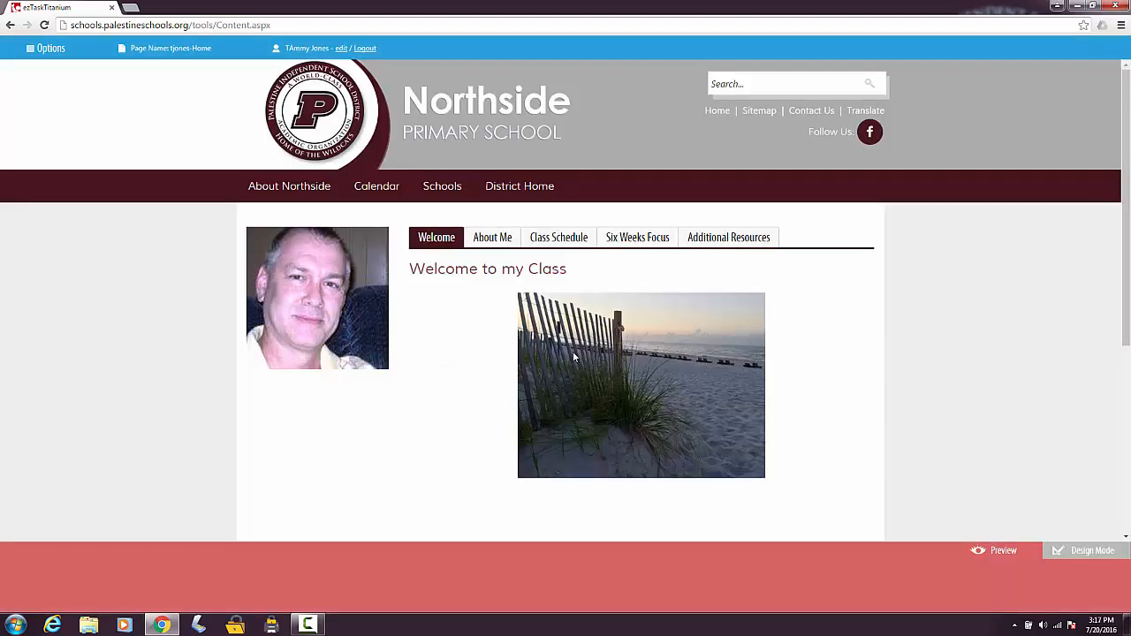